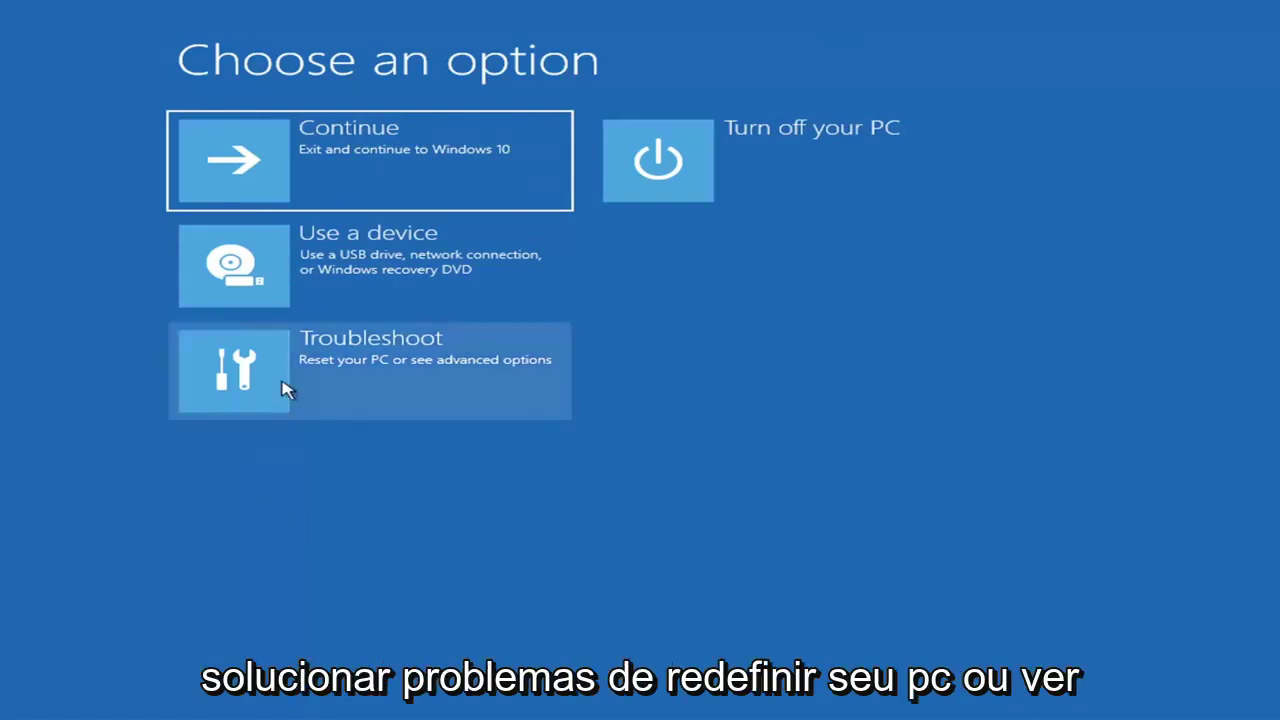
Step: Run Startup Repair from the advanced troubleshooting options
left_click(478, 380)
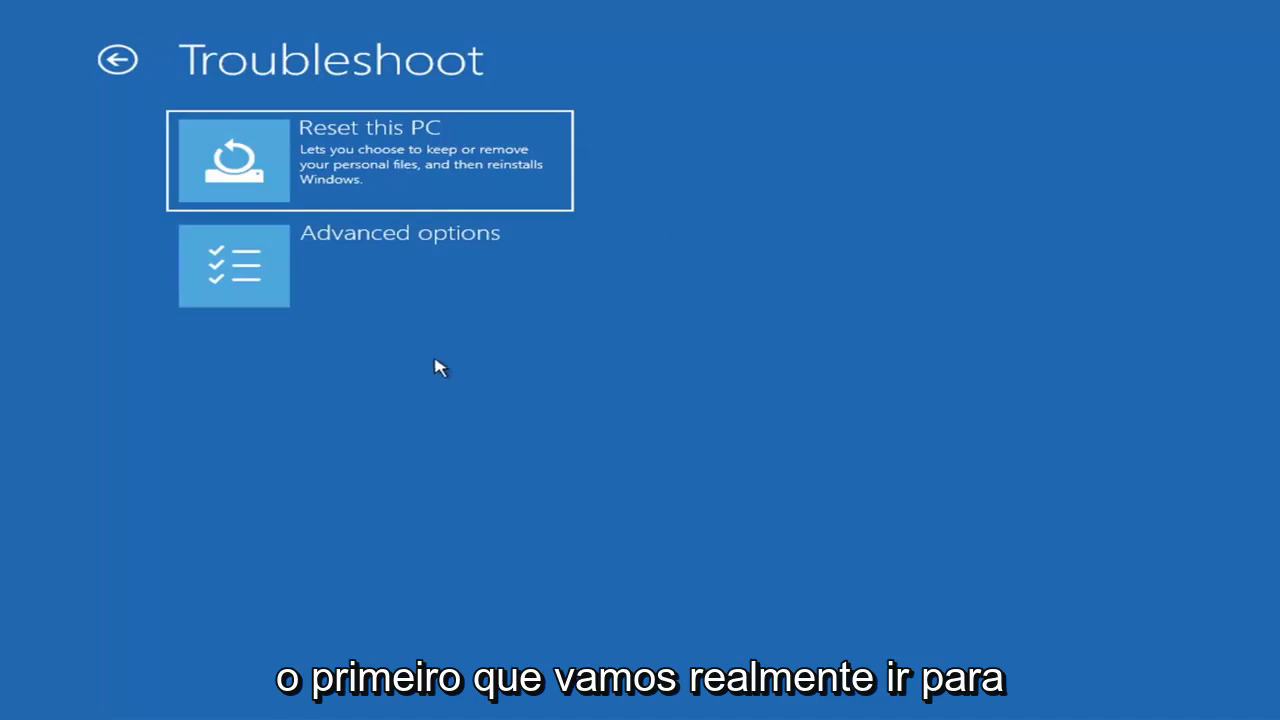
left_click(400, 270)
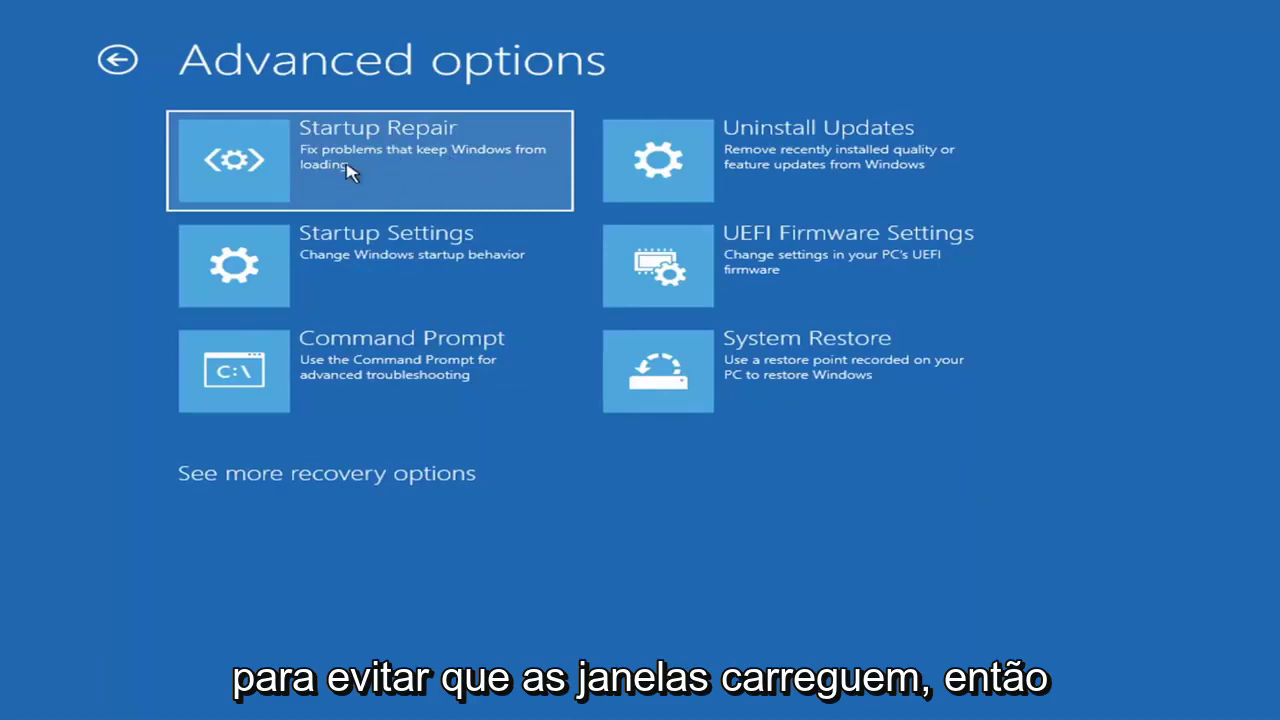
left_click(362, 176)
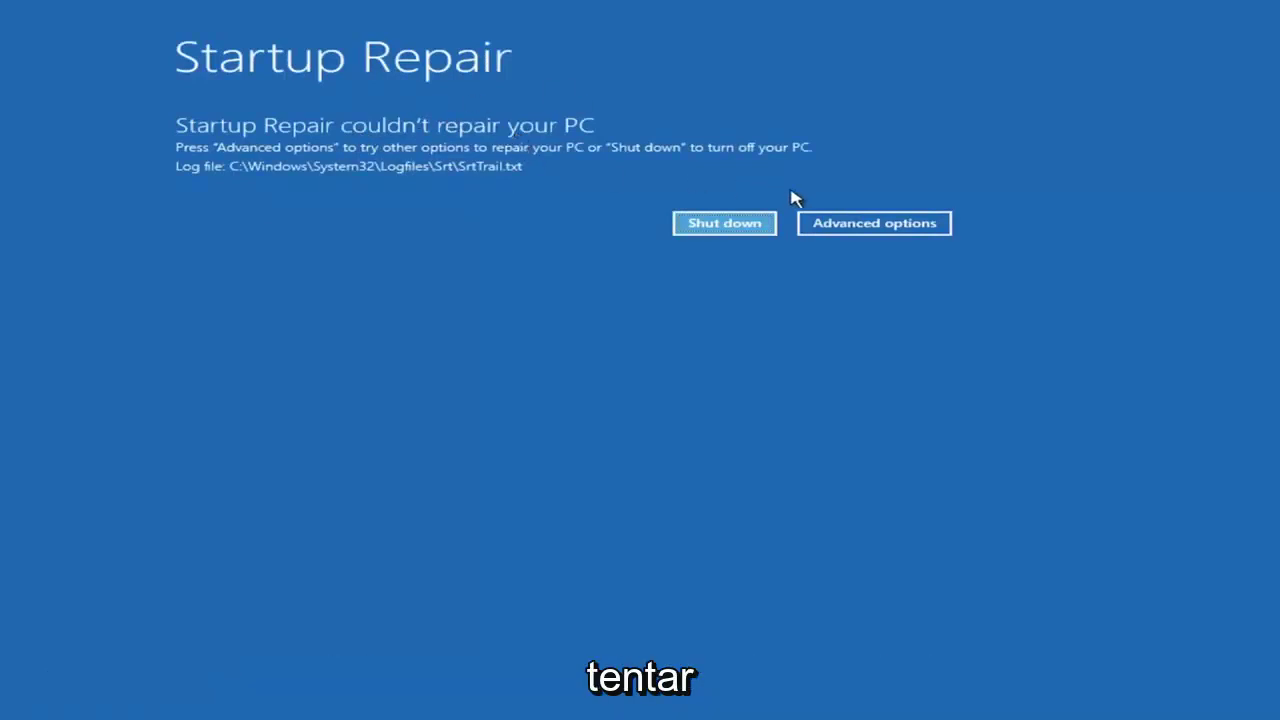
Step: Leave the Startup Repair result and return to the advanced troubleshooting options
left_click(895, 225)
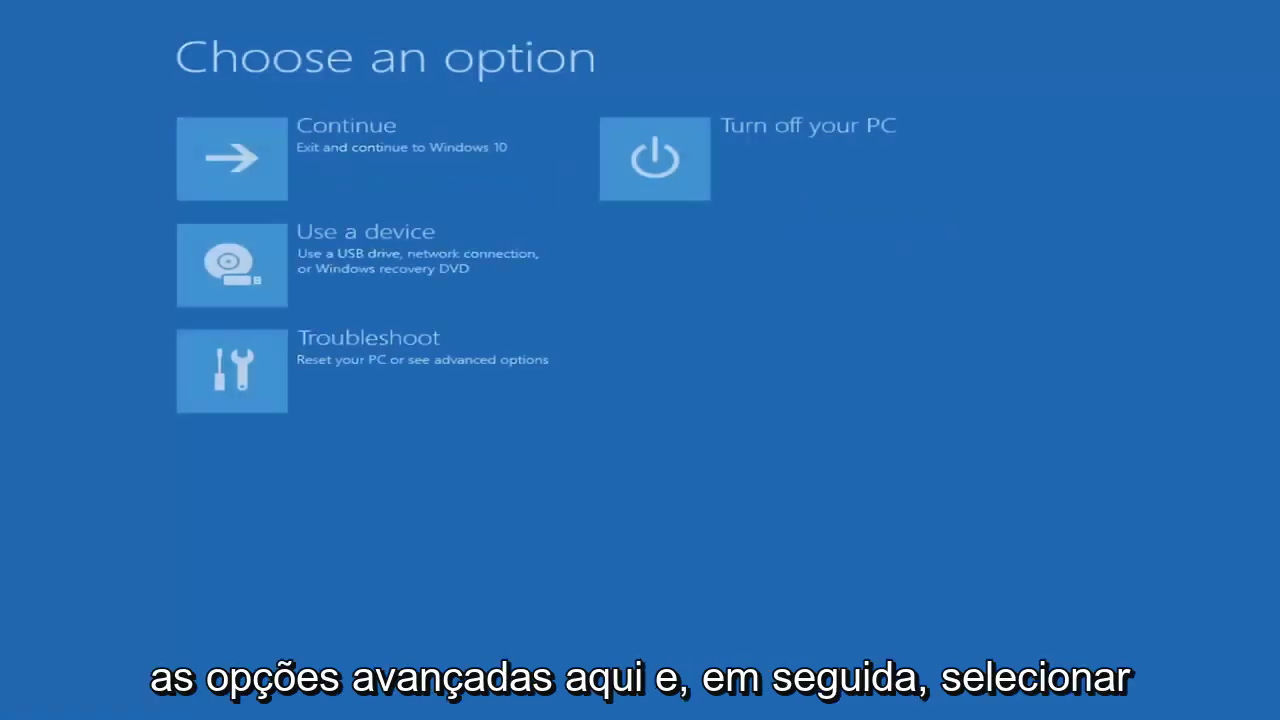
left_click(395, 375)
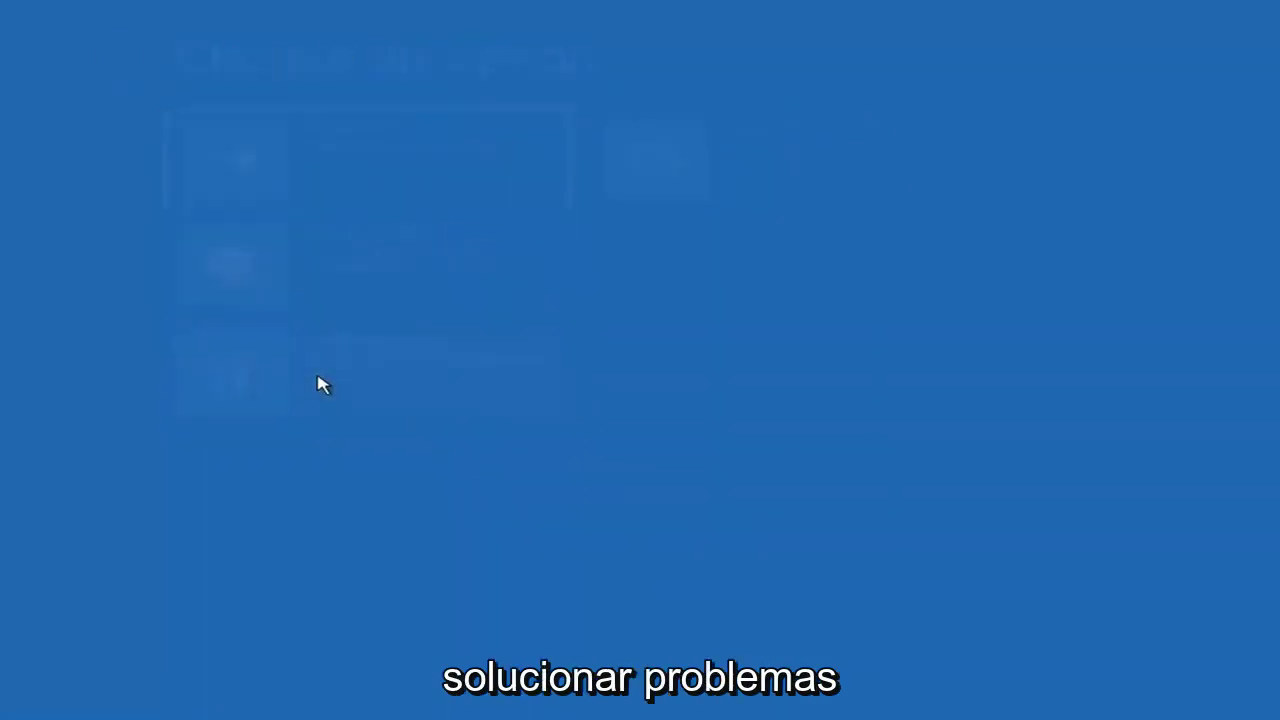
left_click(335, 281)
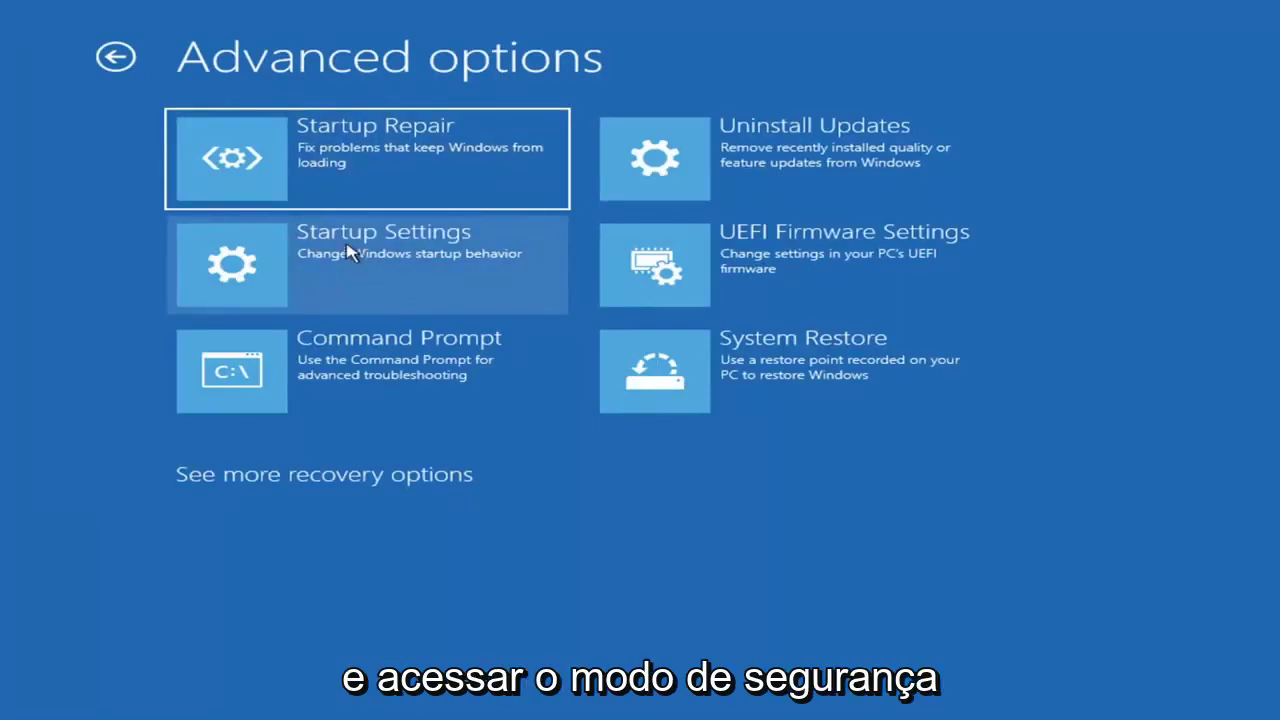
Step: Review the Startup Settings and Uninstall Updates pages, returning to the advanced options after each
left_click(330, 264)
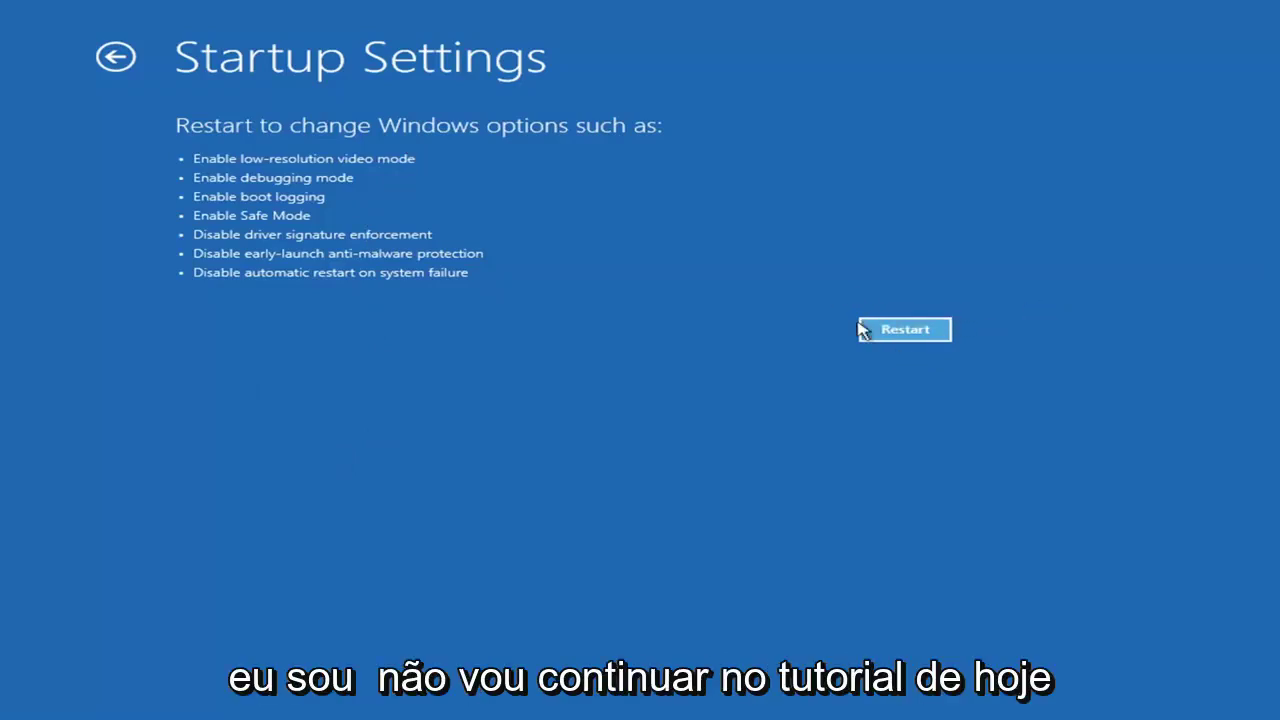
left_click(925, 330)
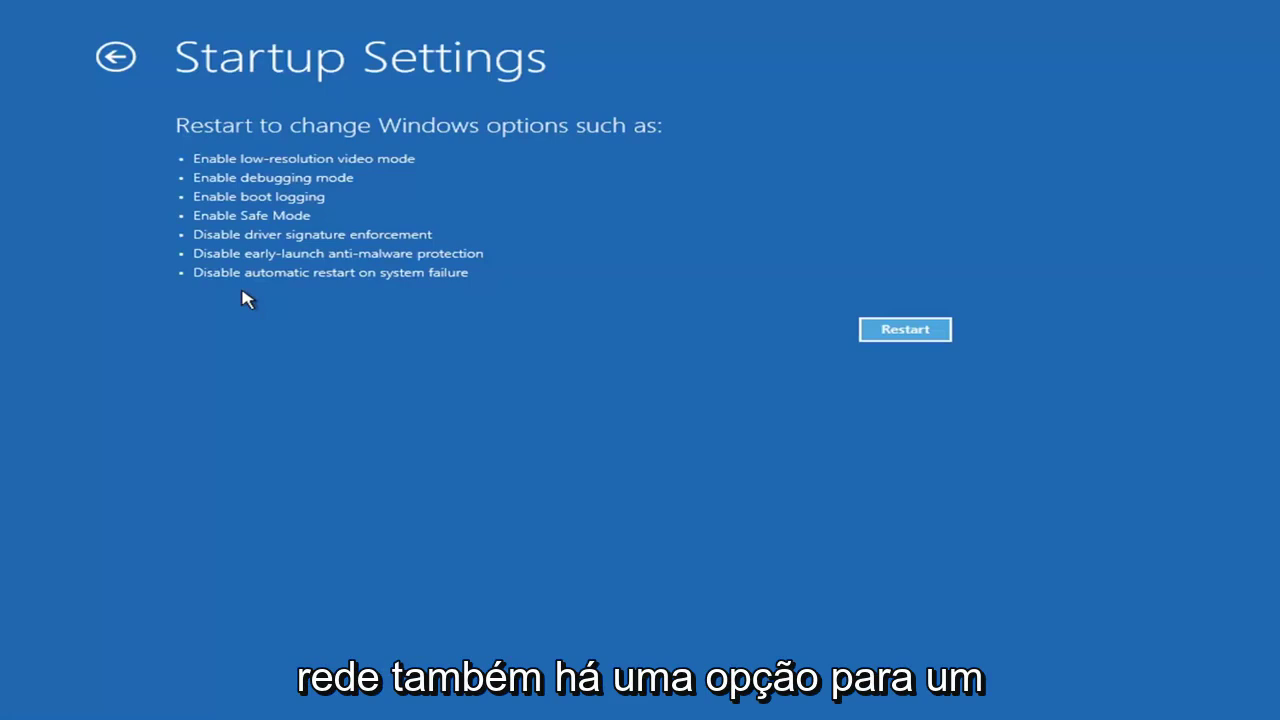
left_click(104, 57)
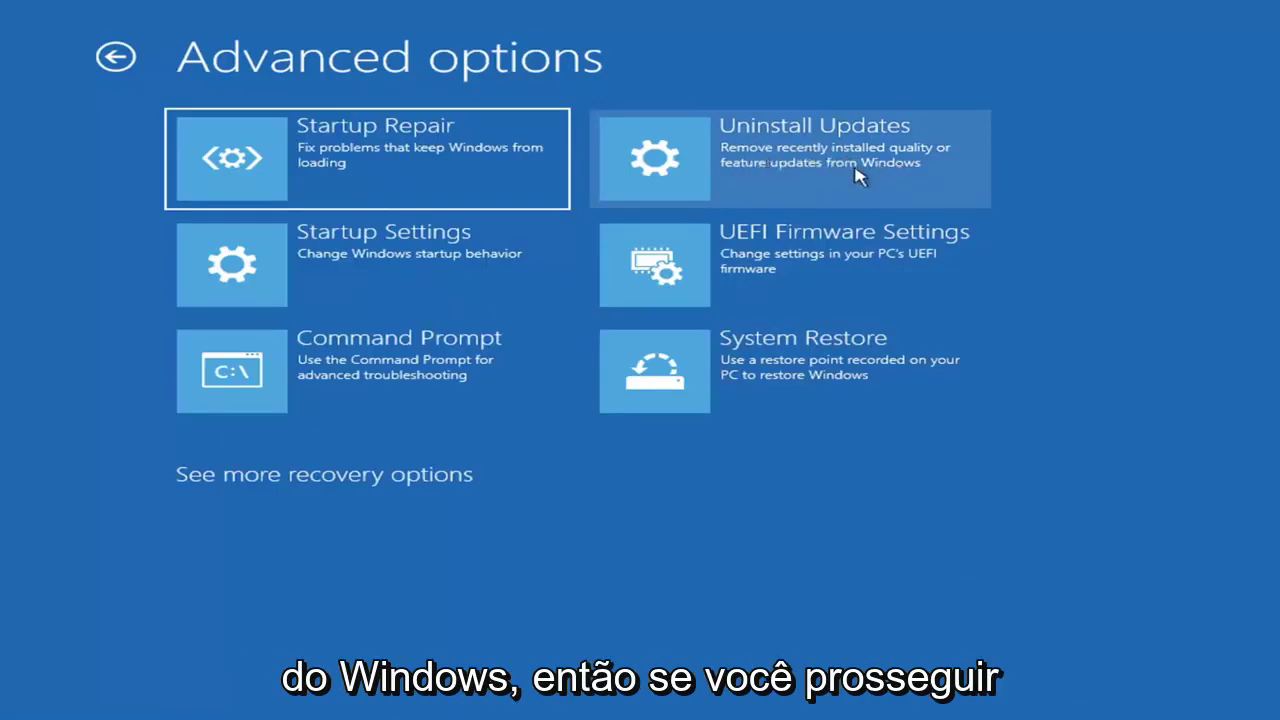
left_click(748, 165)
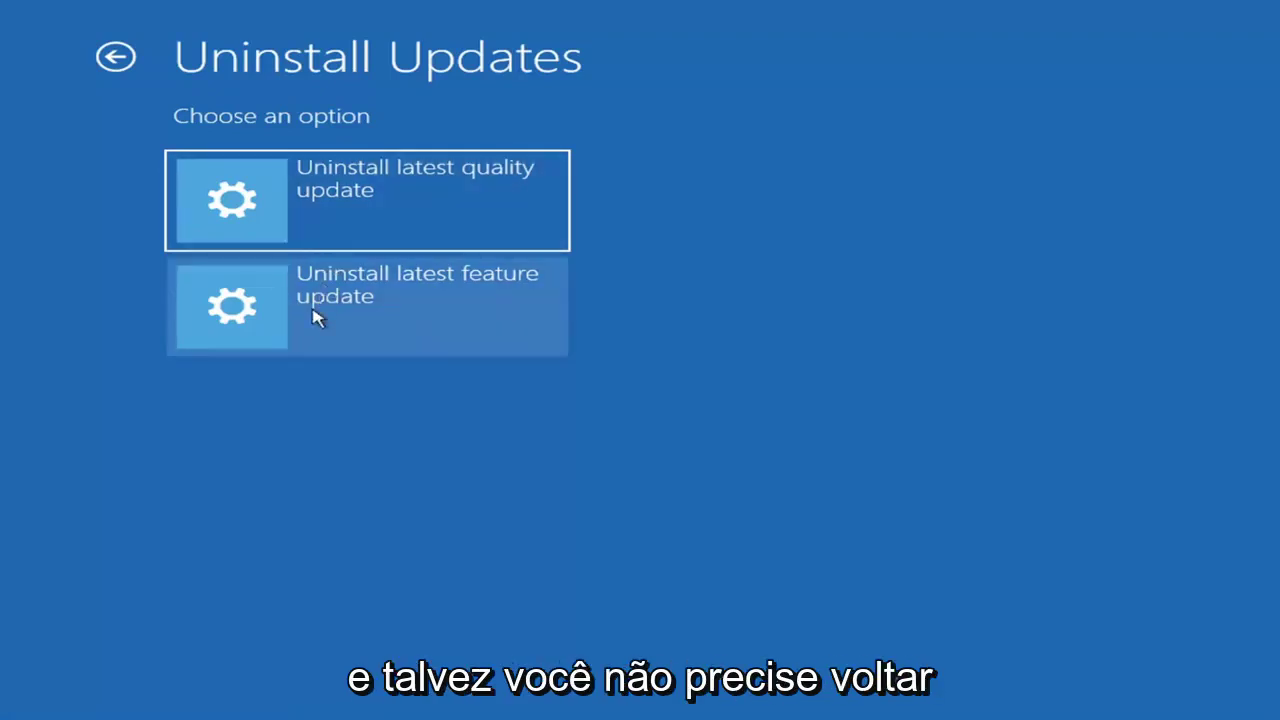
left_click(132, 56)
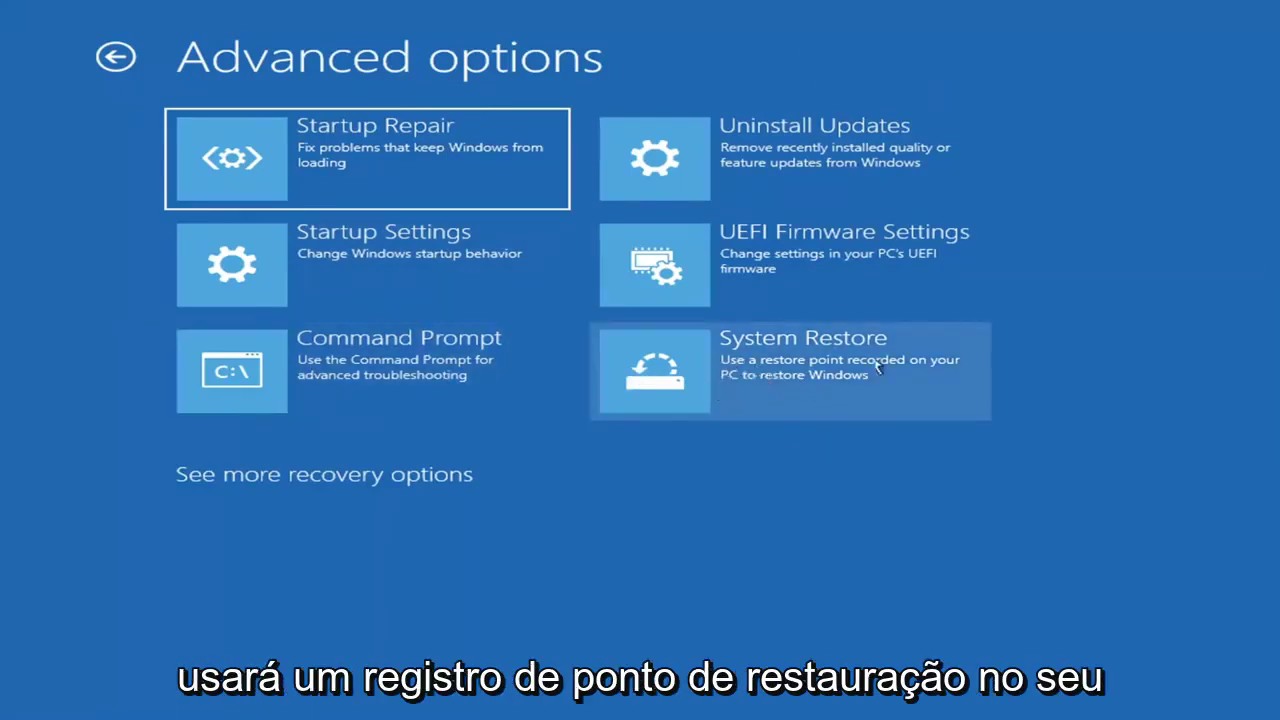
Step: Start System Restore and choose the "Before Updates" restore point dated 7/9/2021 12:37:05 PM
left_click(829, 384)
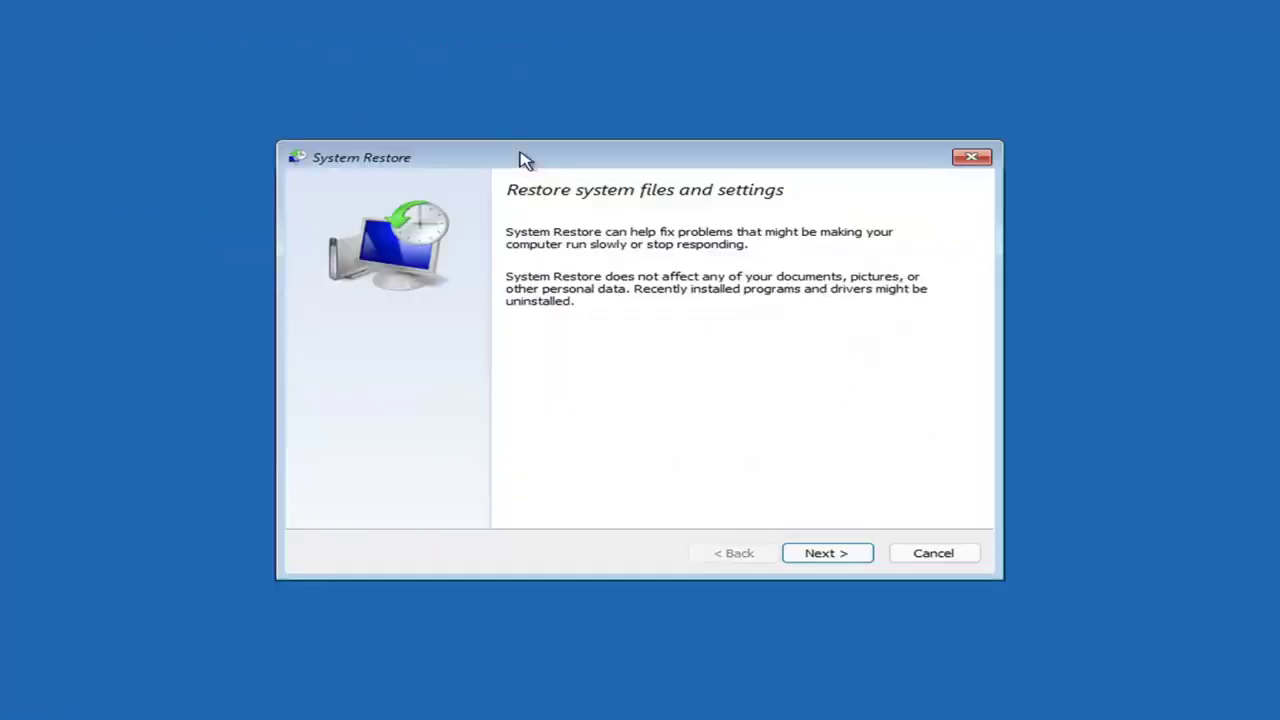
left_click(817, 551)
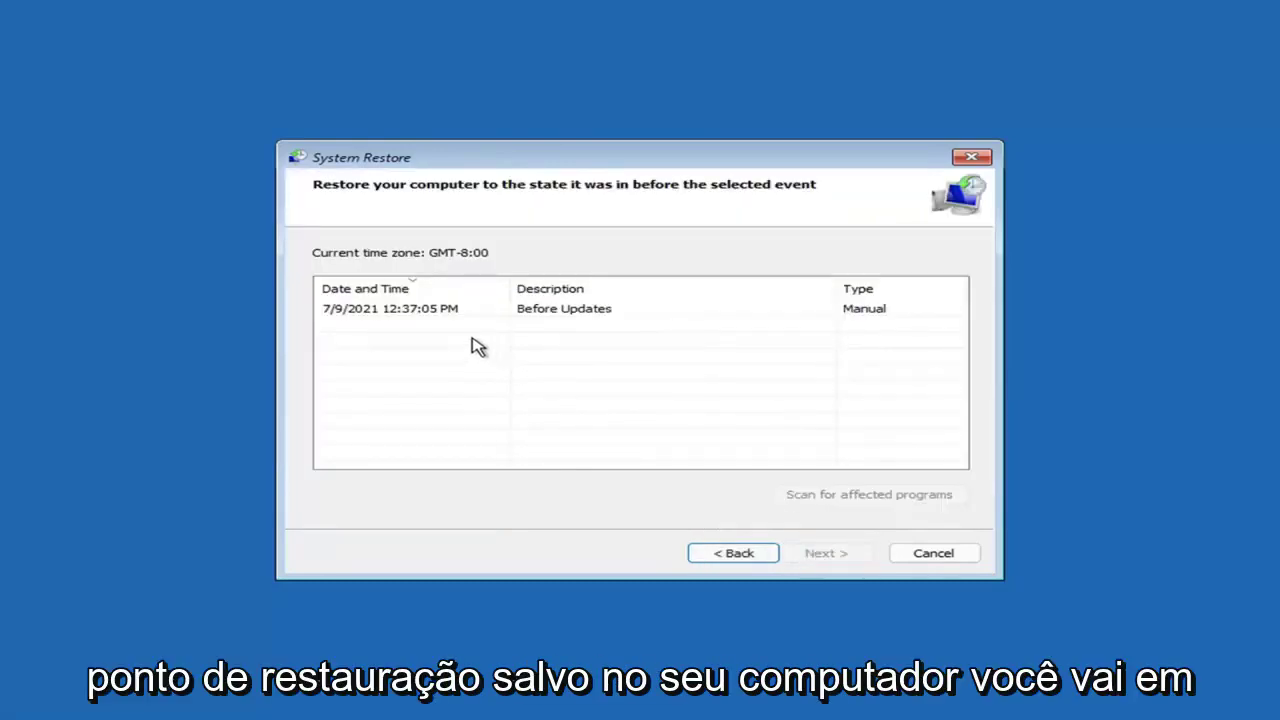
left_click(395, 316)
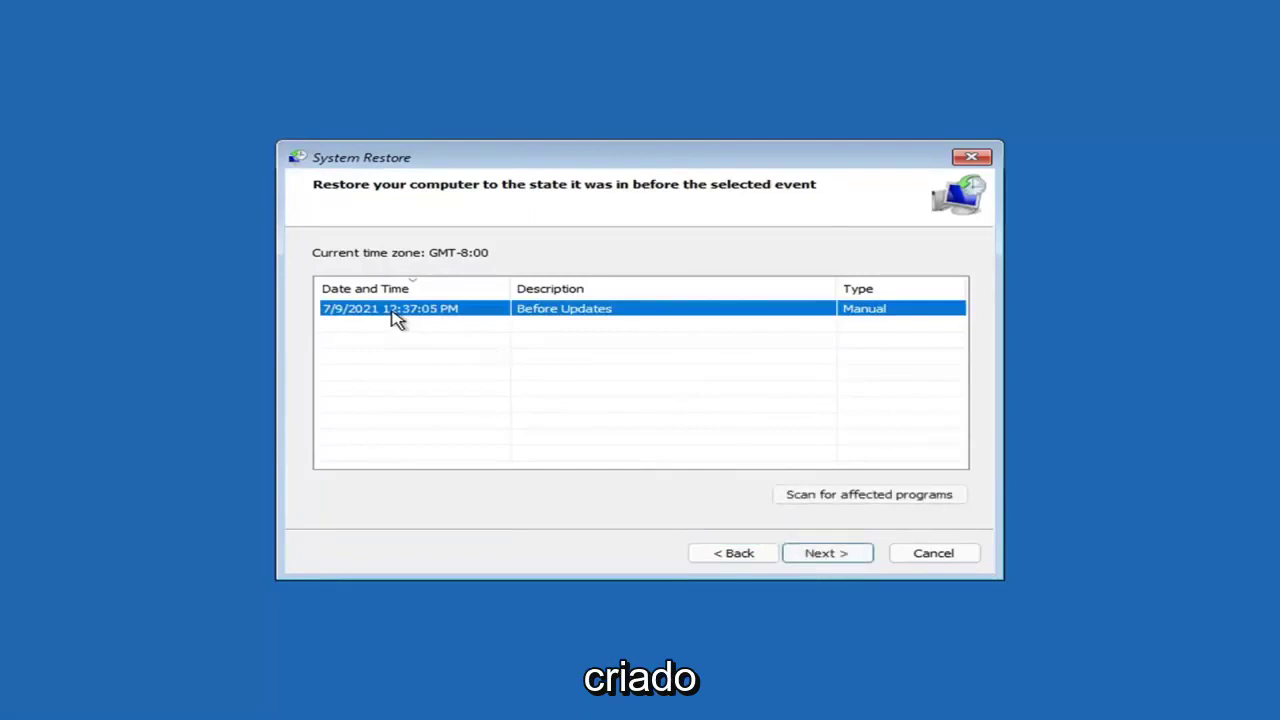
left_click(845, 555)
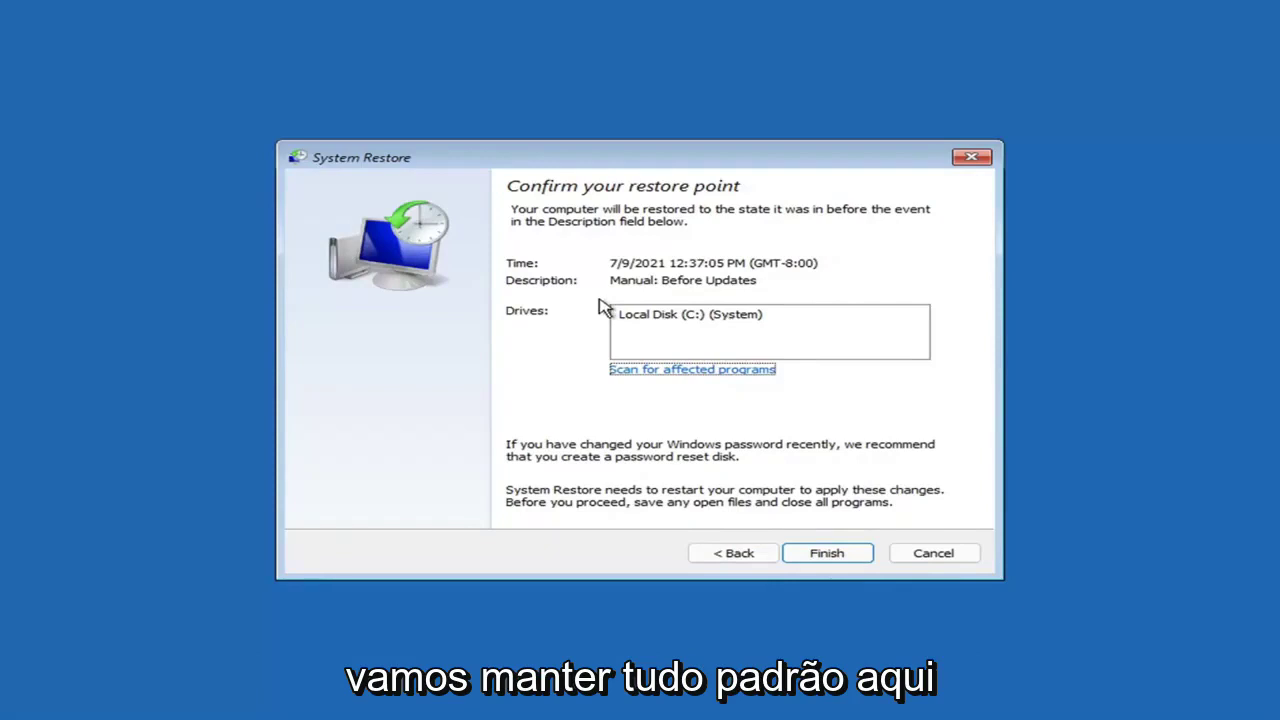
Step: Carry out the system restore through the computer's restart and dismiss the completion message
left_click(827, 558)
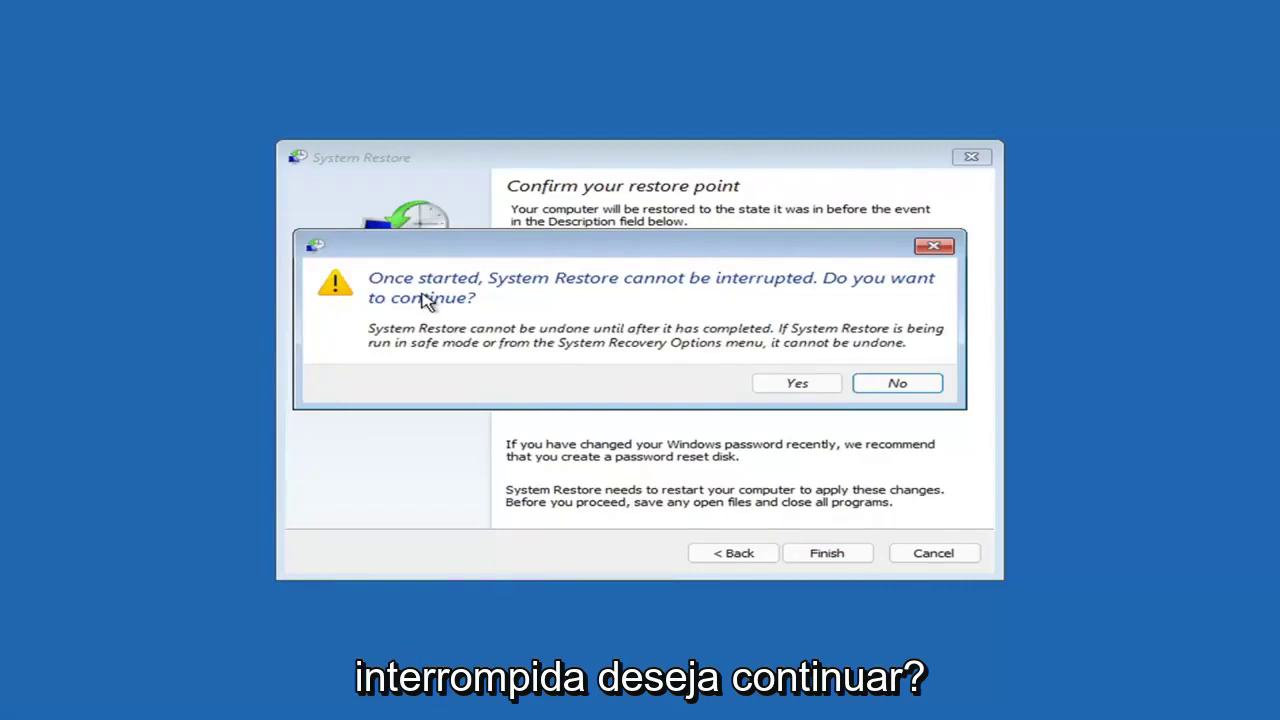
left_click(797, 384)
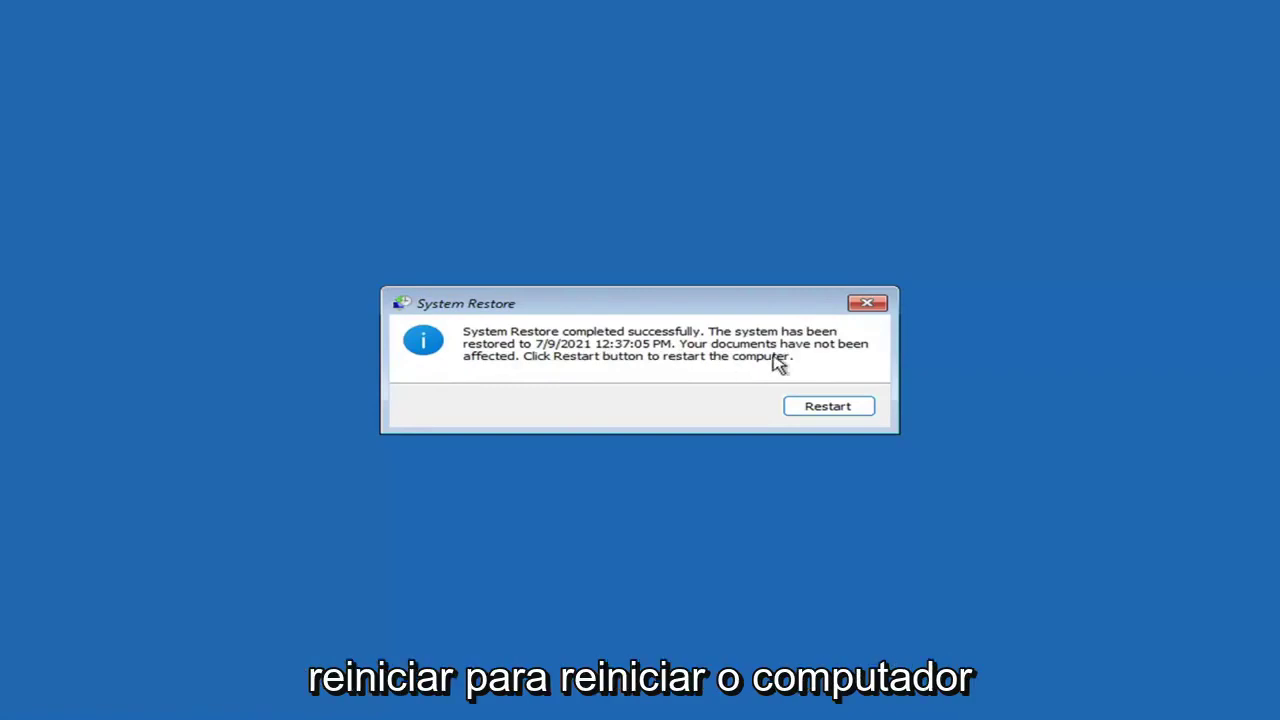
left_click(818, 410)
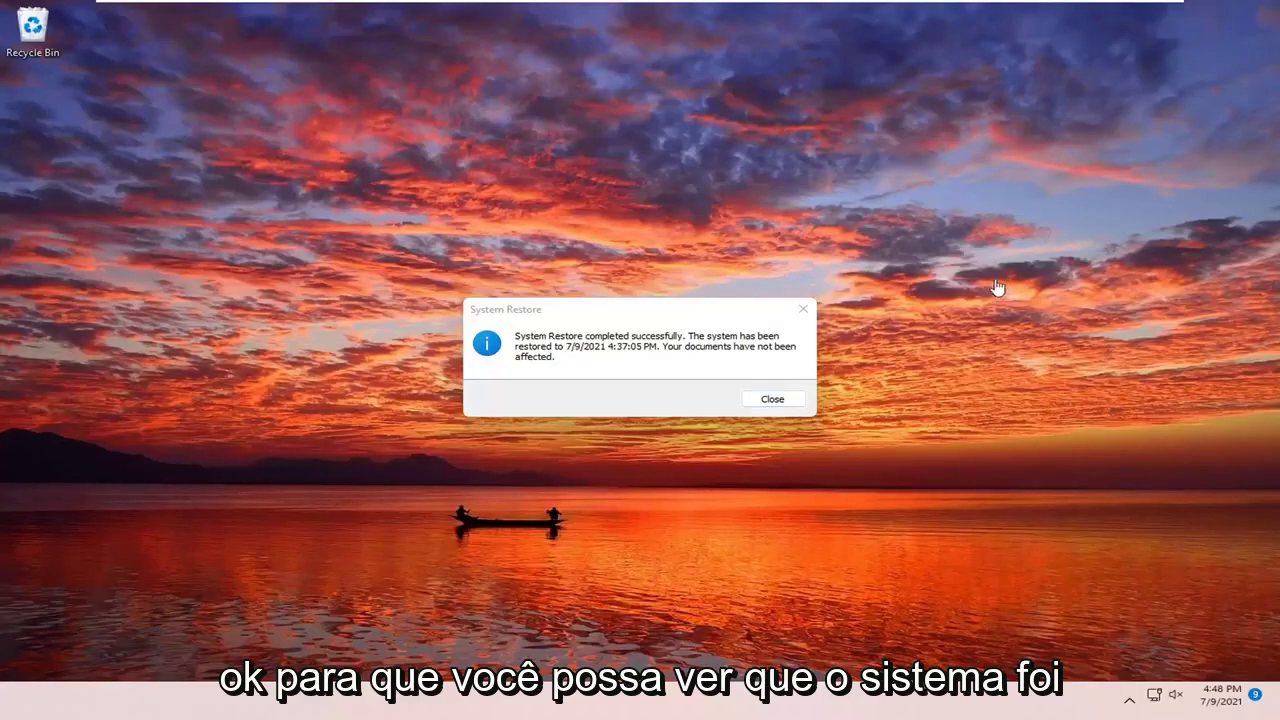
left_click(803, 309)
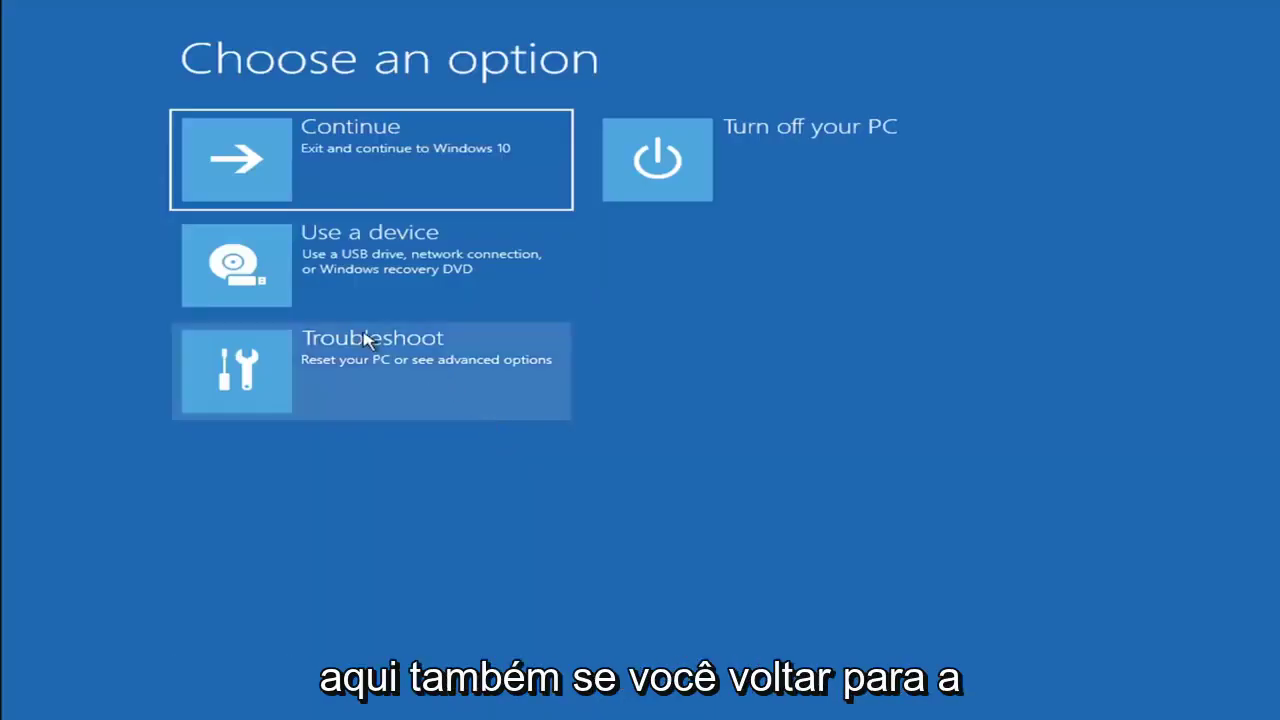
Step: Review the Reset this PC choices for keeping or removing files, and return to the initial recovery screen
left_click(372, 379)
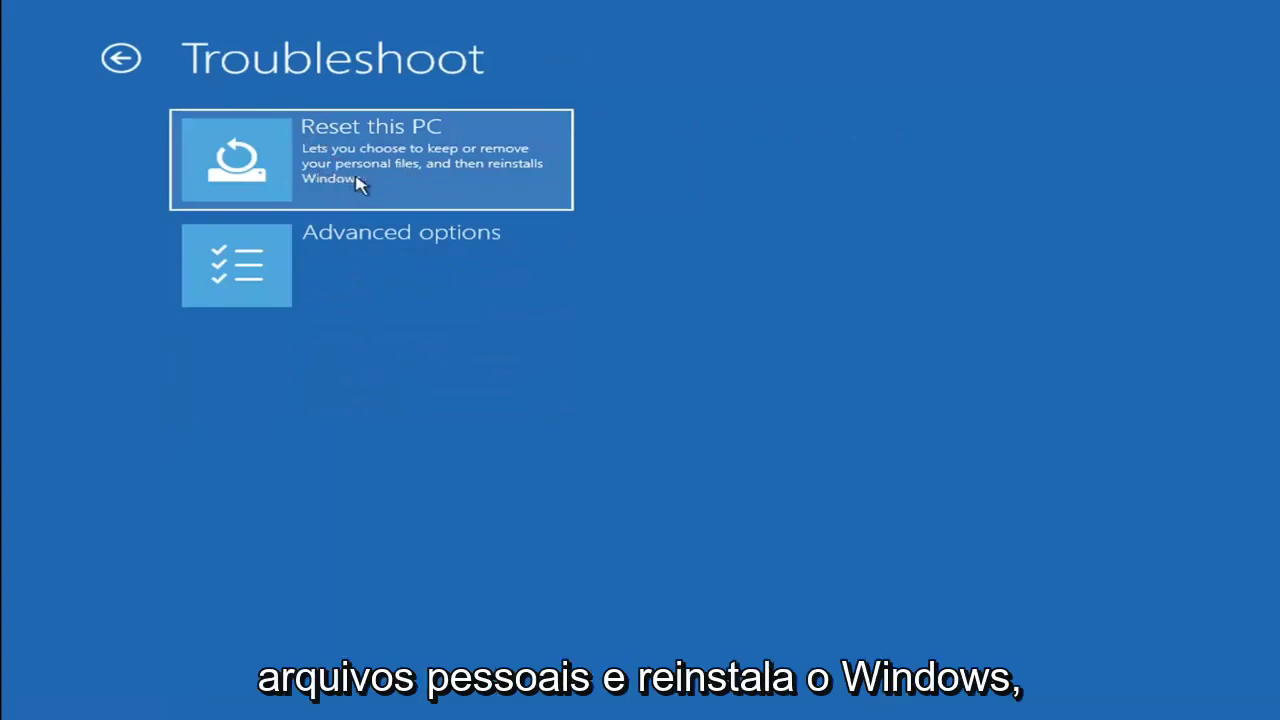
left_click(418, 184)
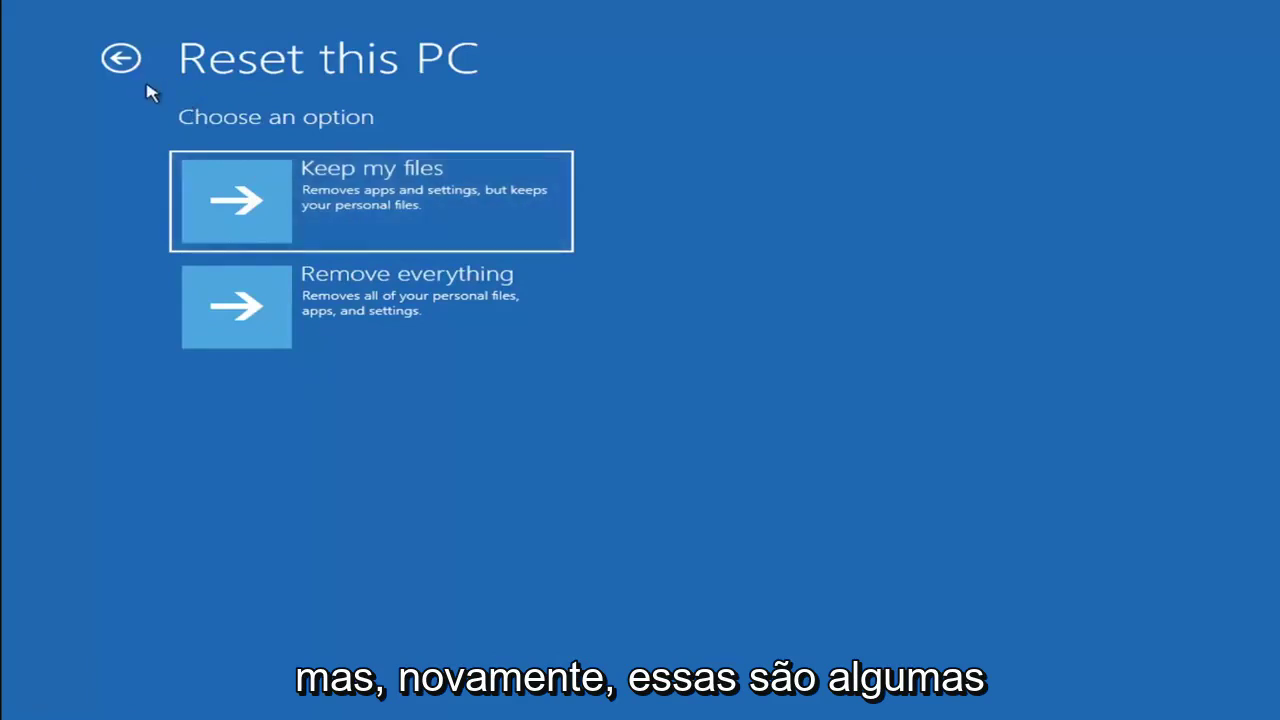
left_click(122, 60)
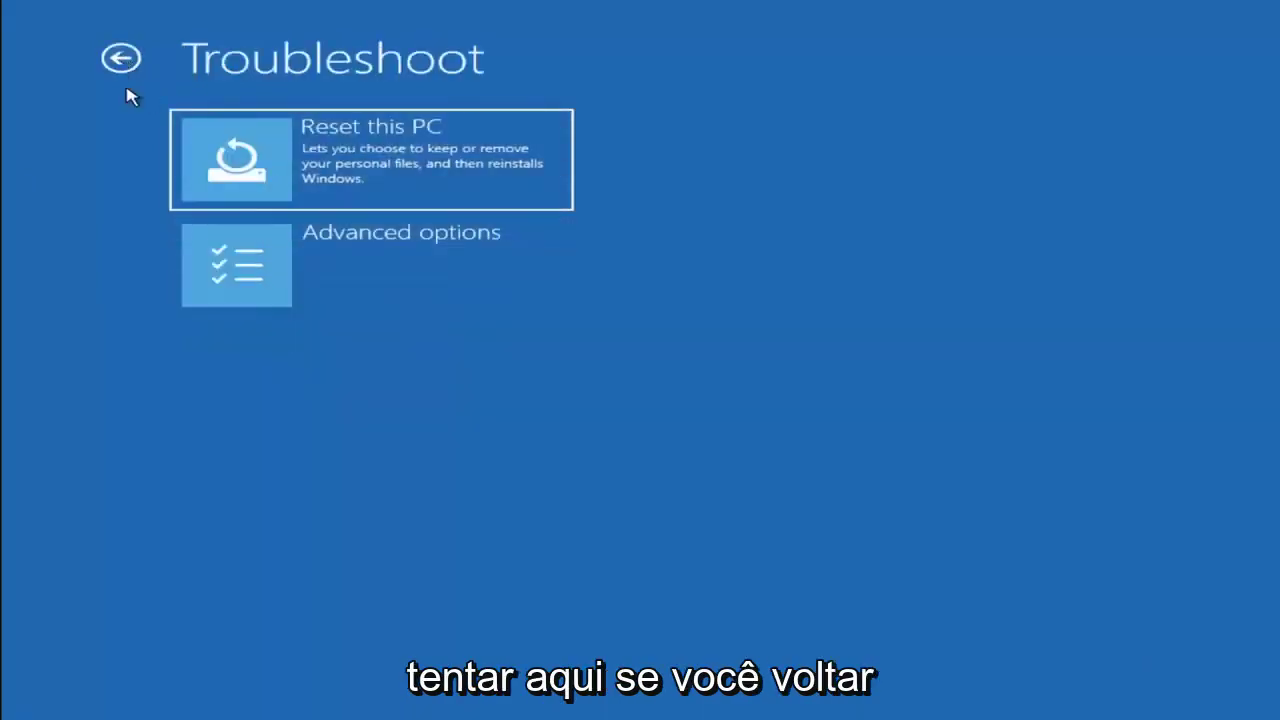
left_click(128, 60)
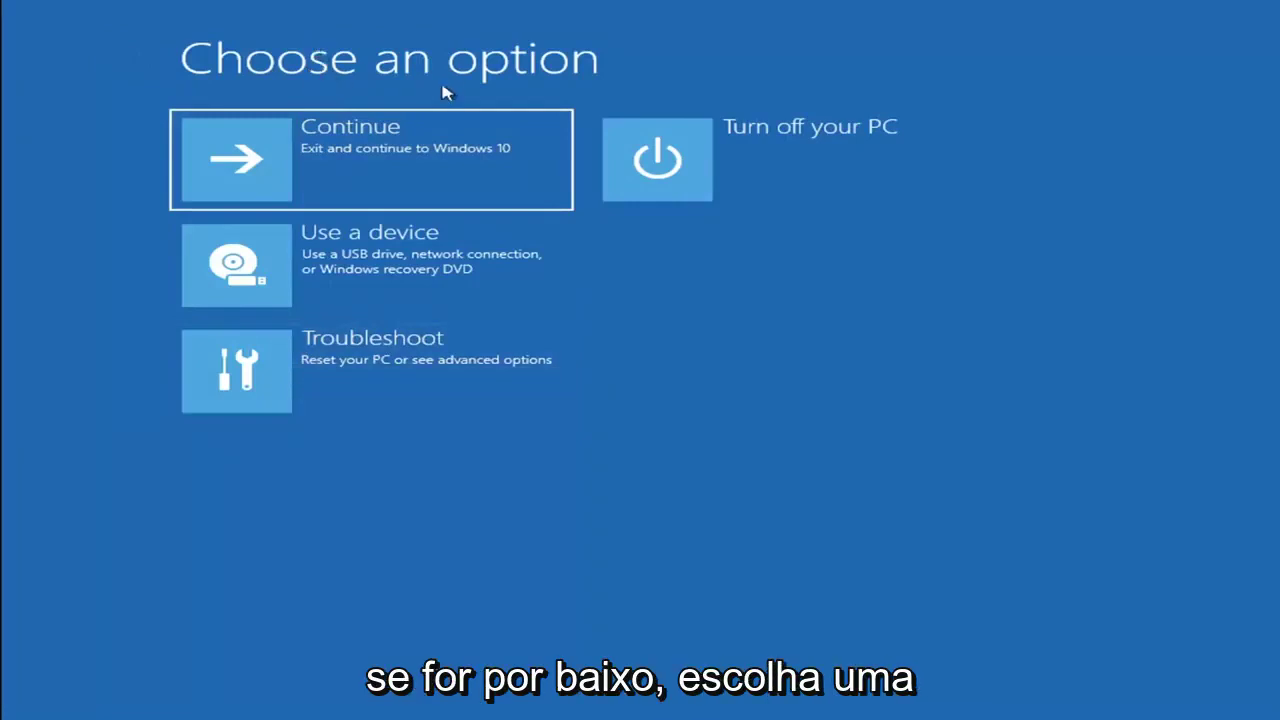
Step: Open the Command Prompt from the advanced troubleshooting options
left_click(390, 379)
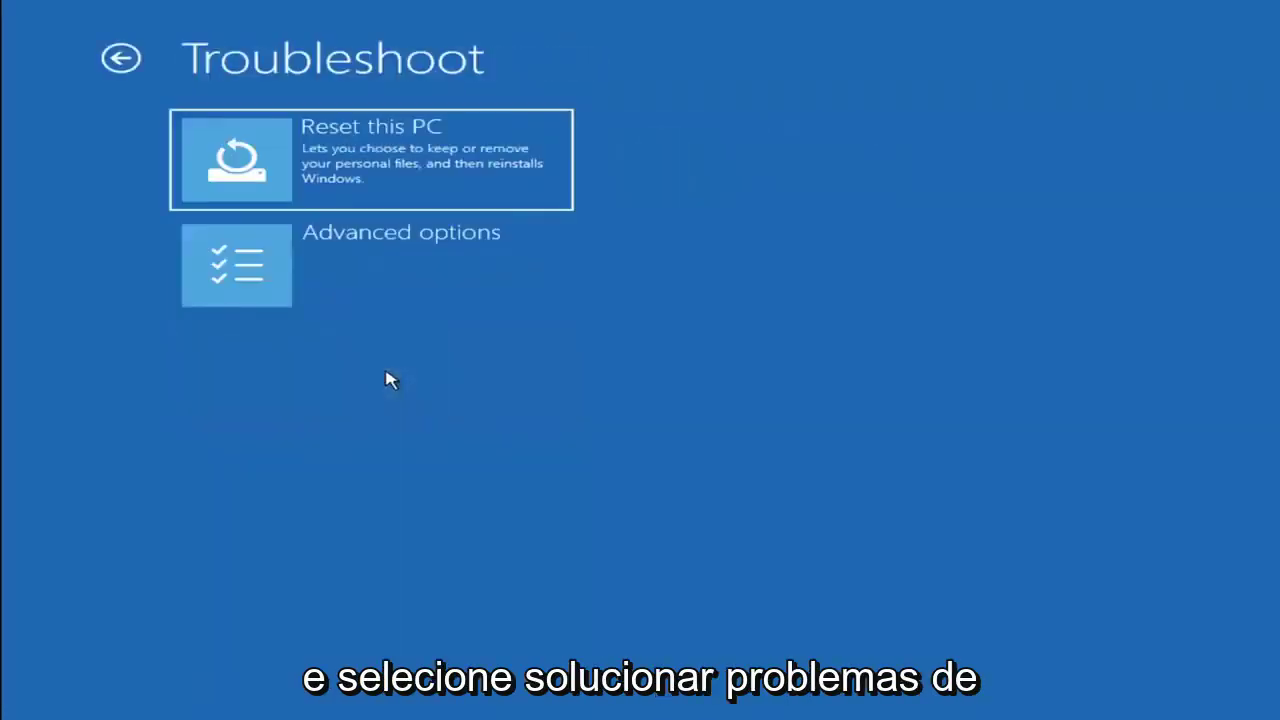
left_click(380, 277)
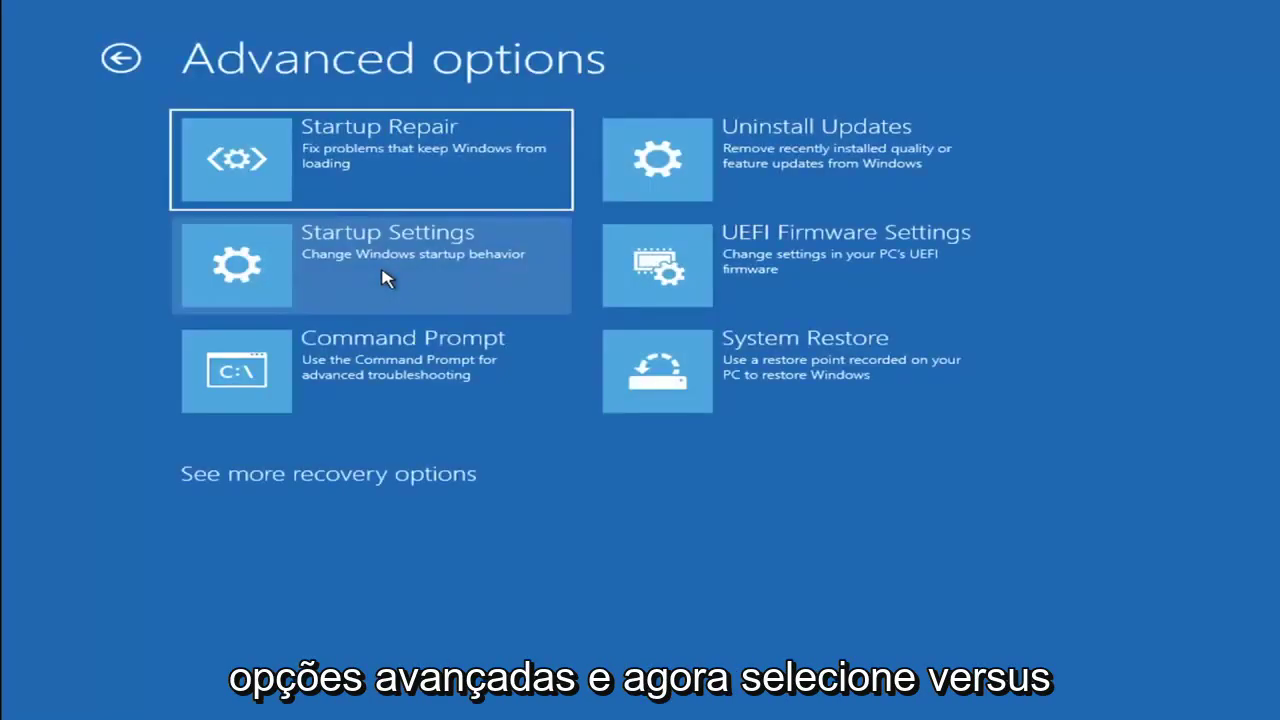
left_click(304, 380)
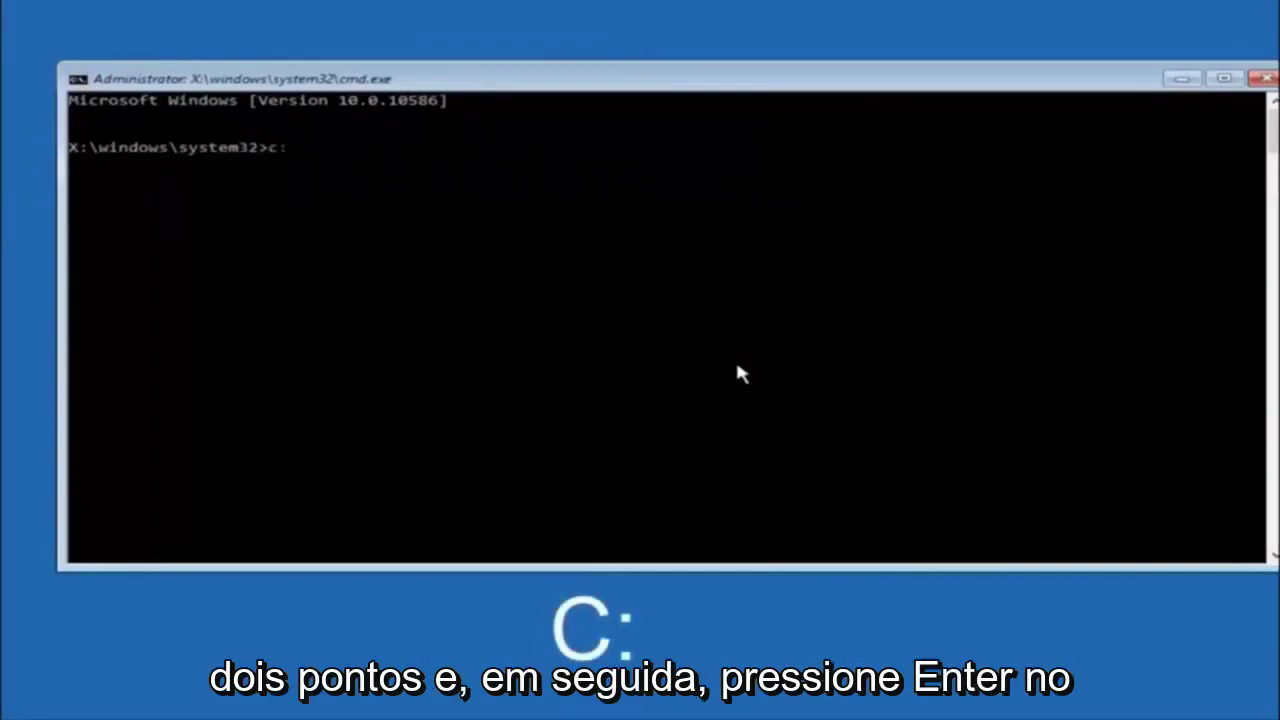
Step: Switch the Command Prompt to the C: drive and list its contents with dir
key("Return")
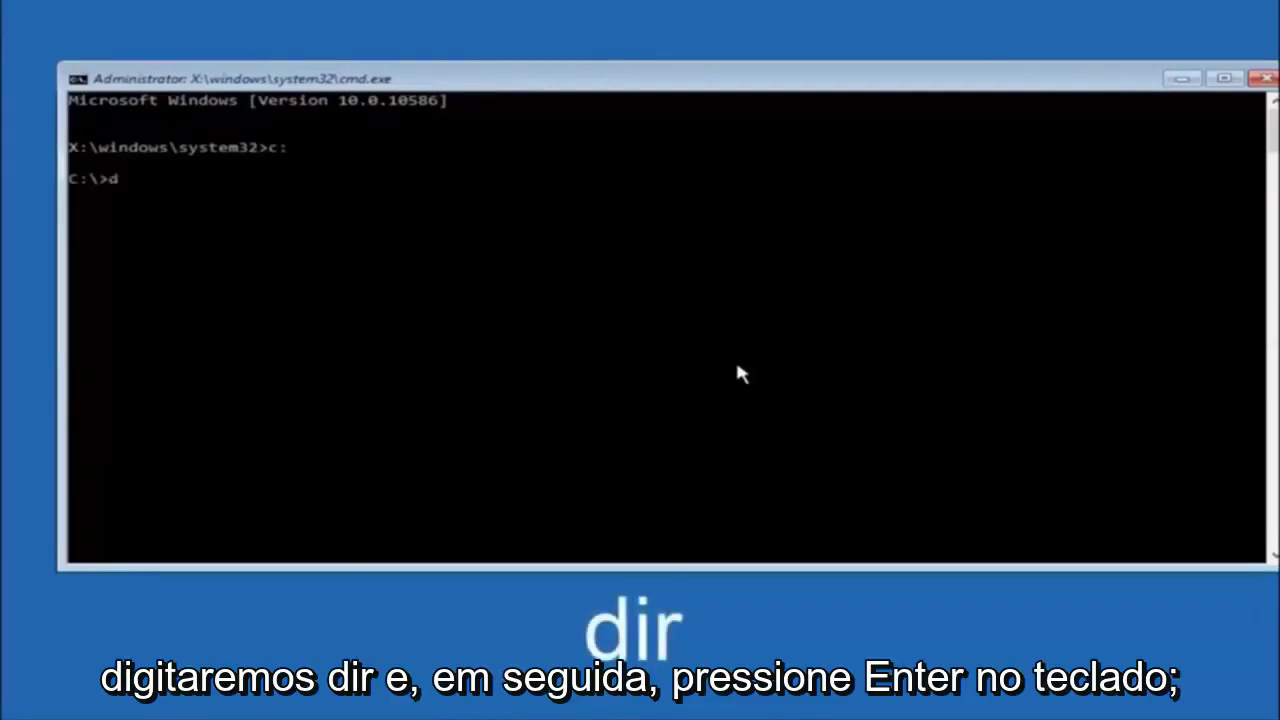
type("ir")
key("Return")
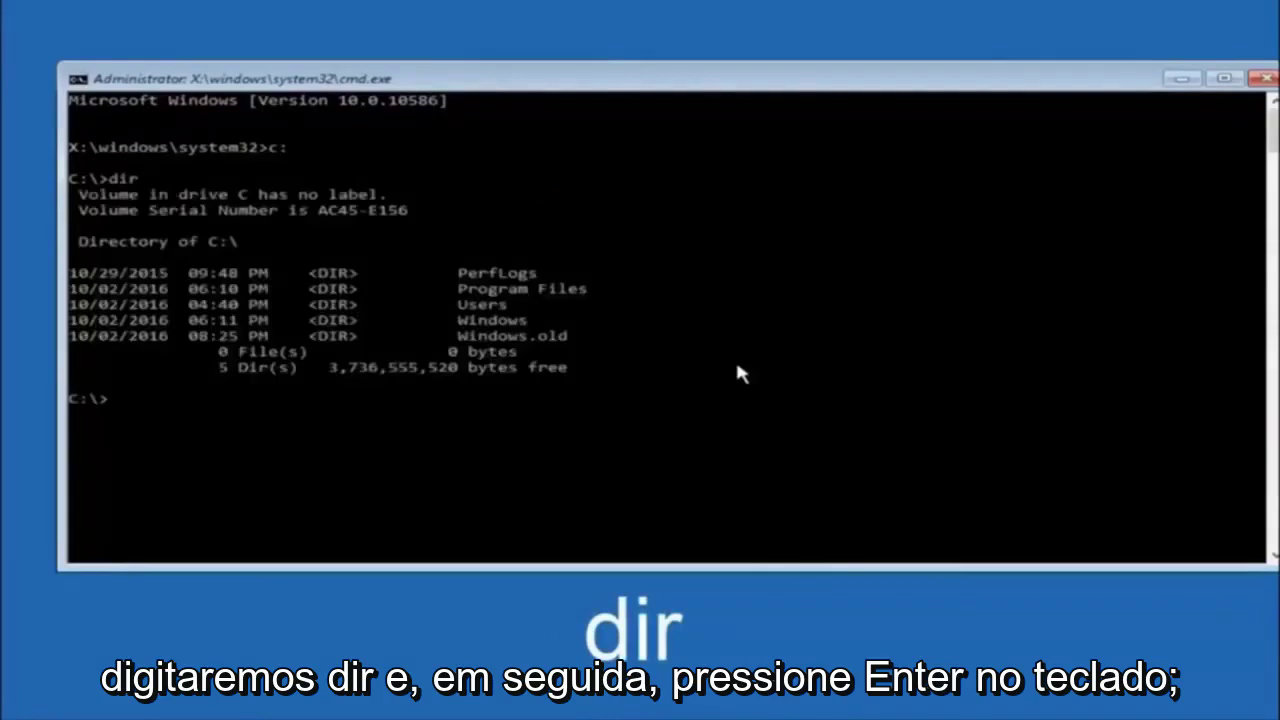
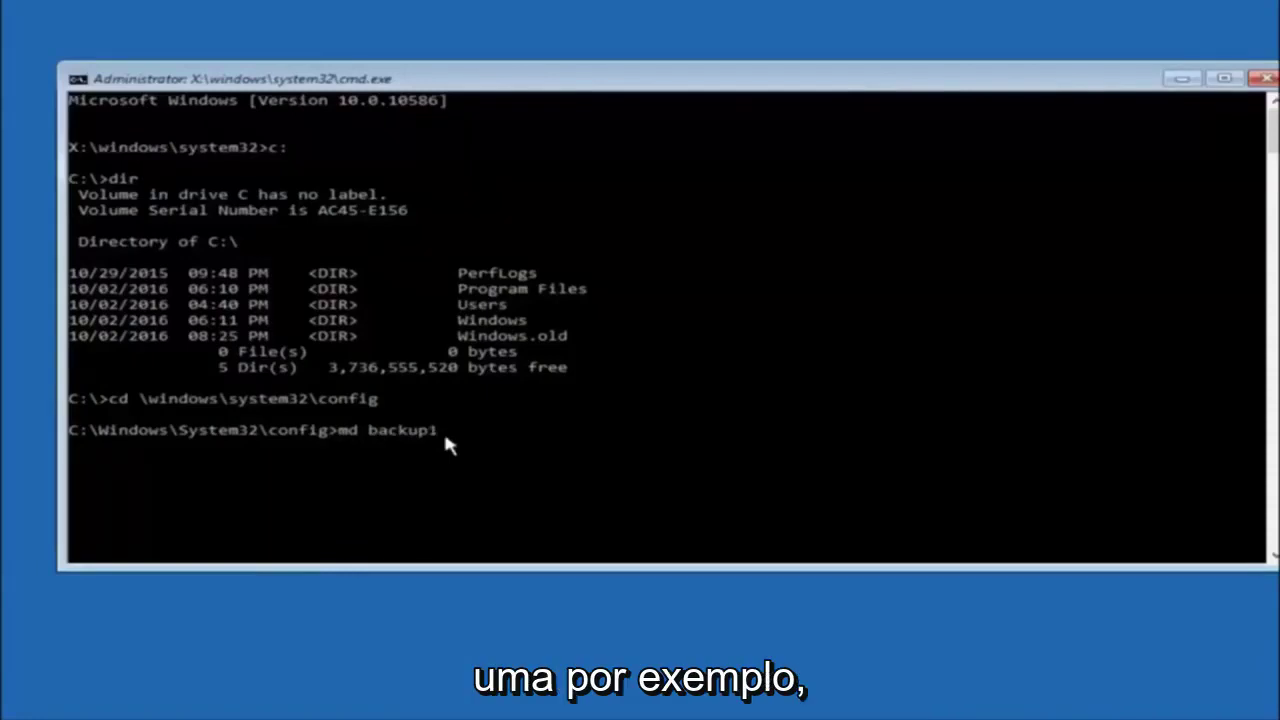
Step: Make a folder named backup in C:\Windows\System32\config and specify *.* as the files to copy into it
key("BackSpace")
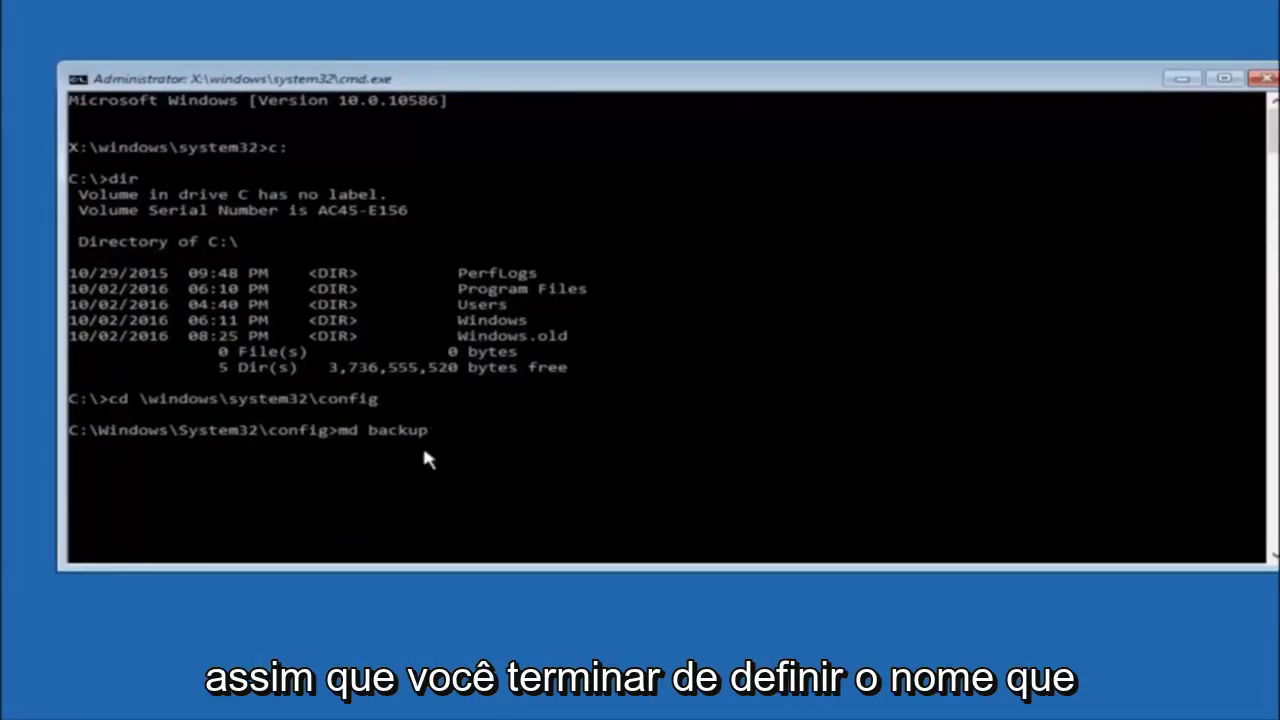
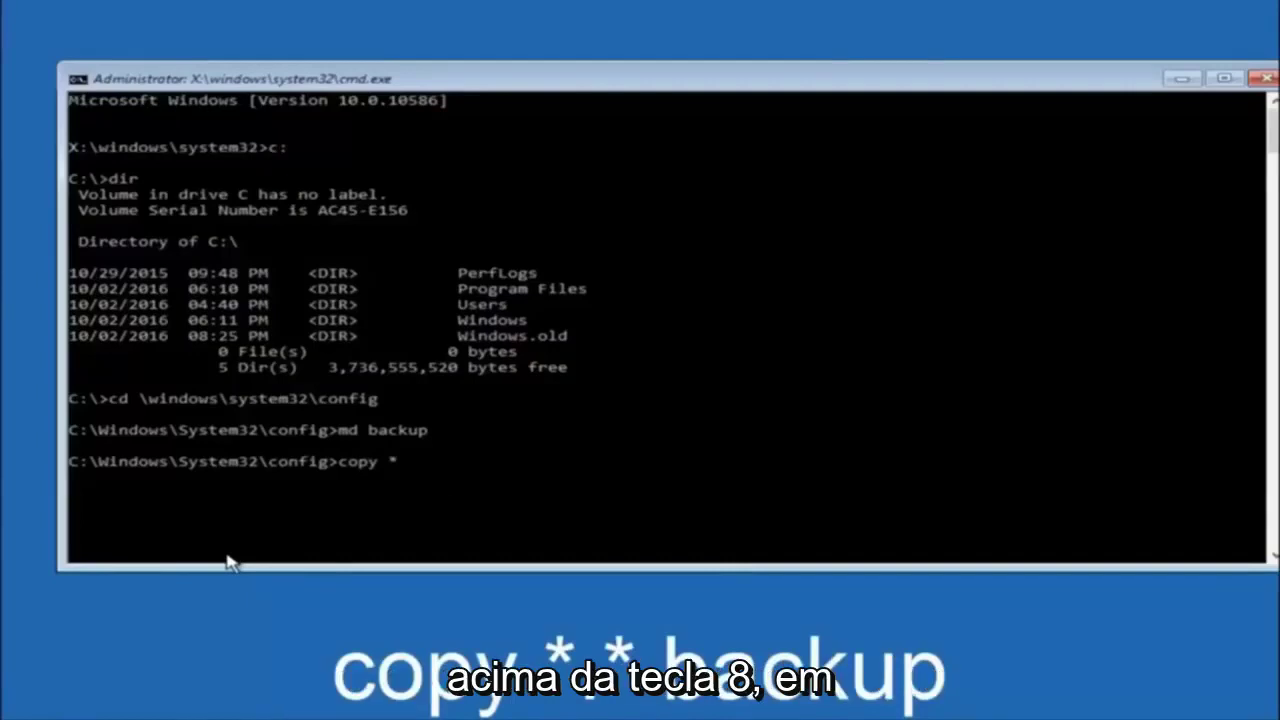
type(".")
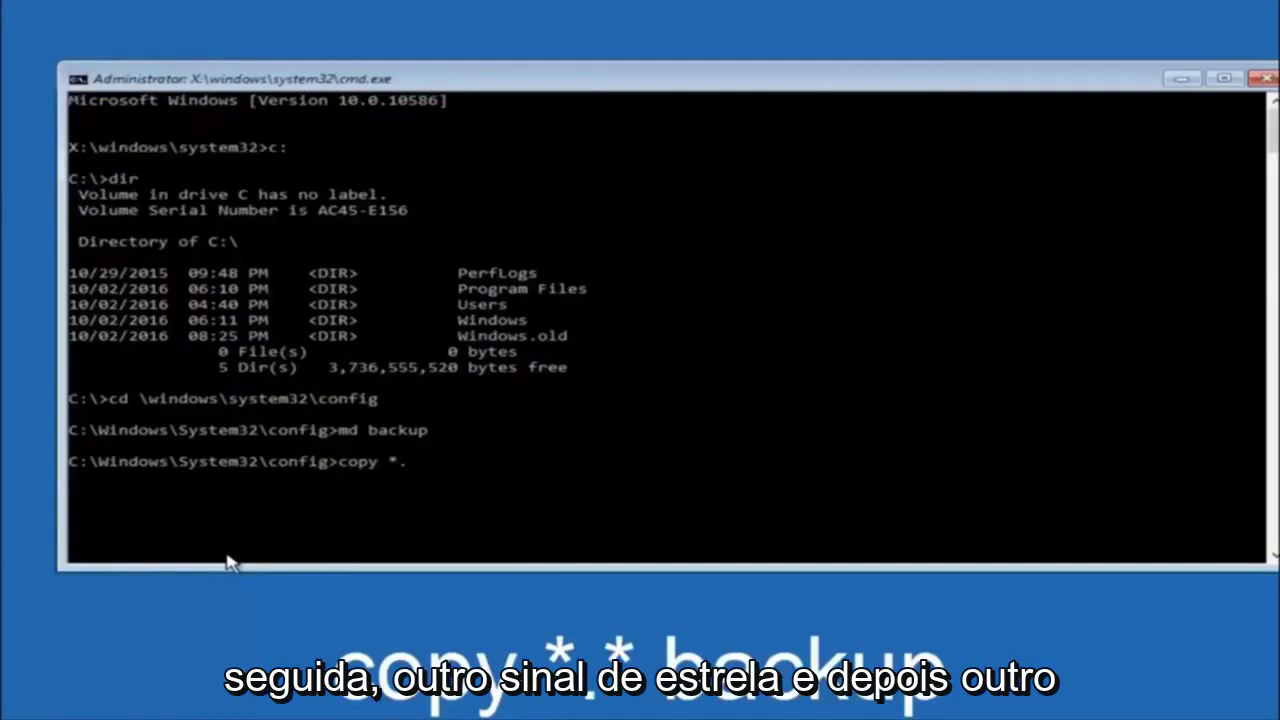
type("*")
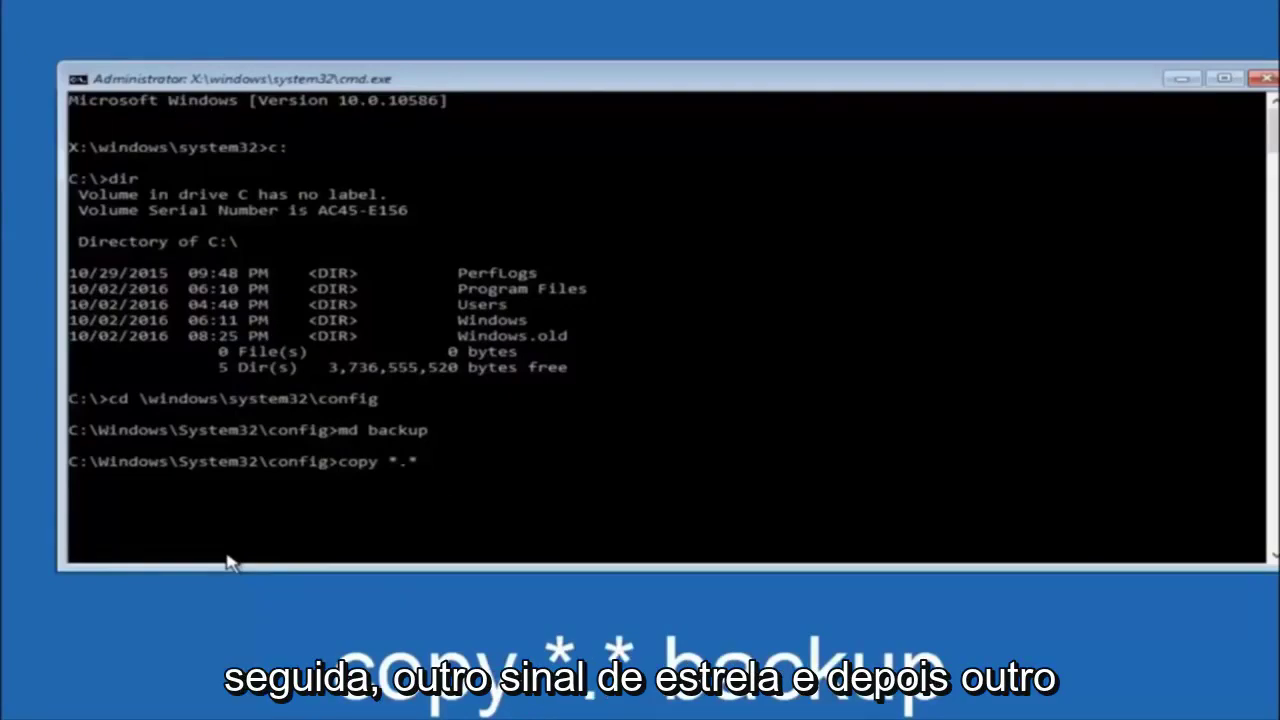
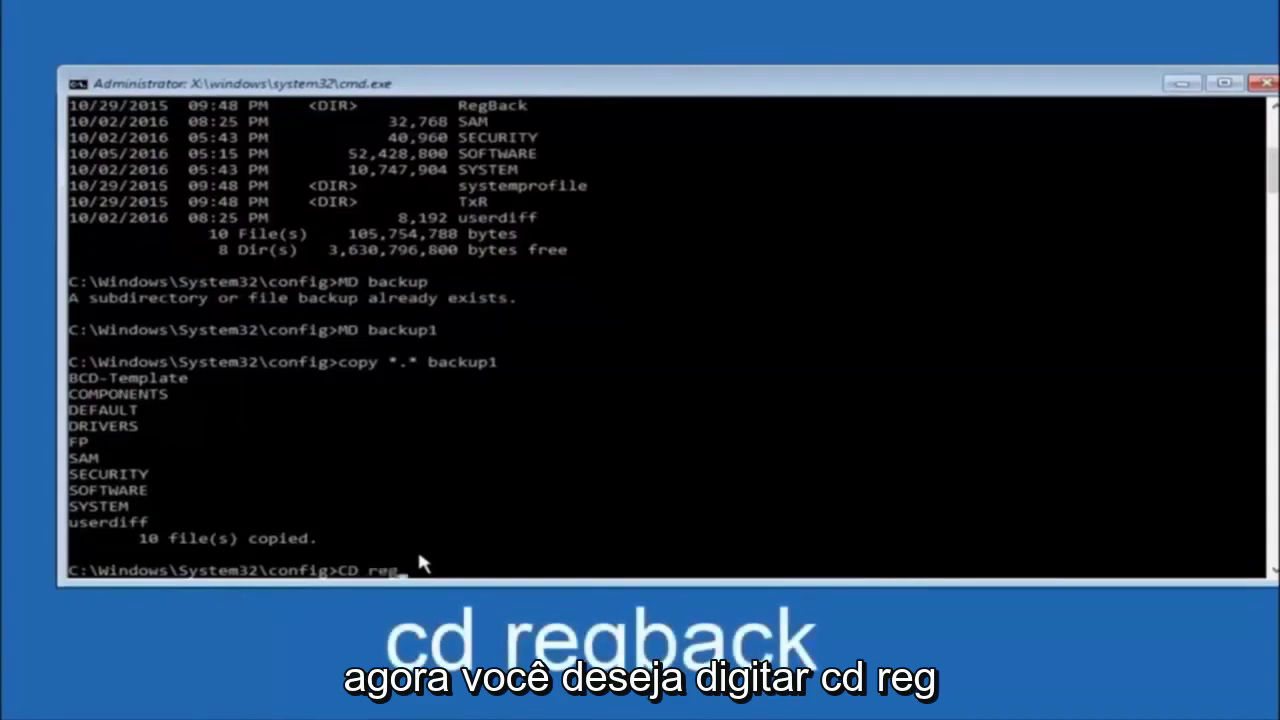
Step: Change into the regback folder inside C:\Windows\System32\config and list its contents with dir
type("back")
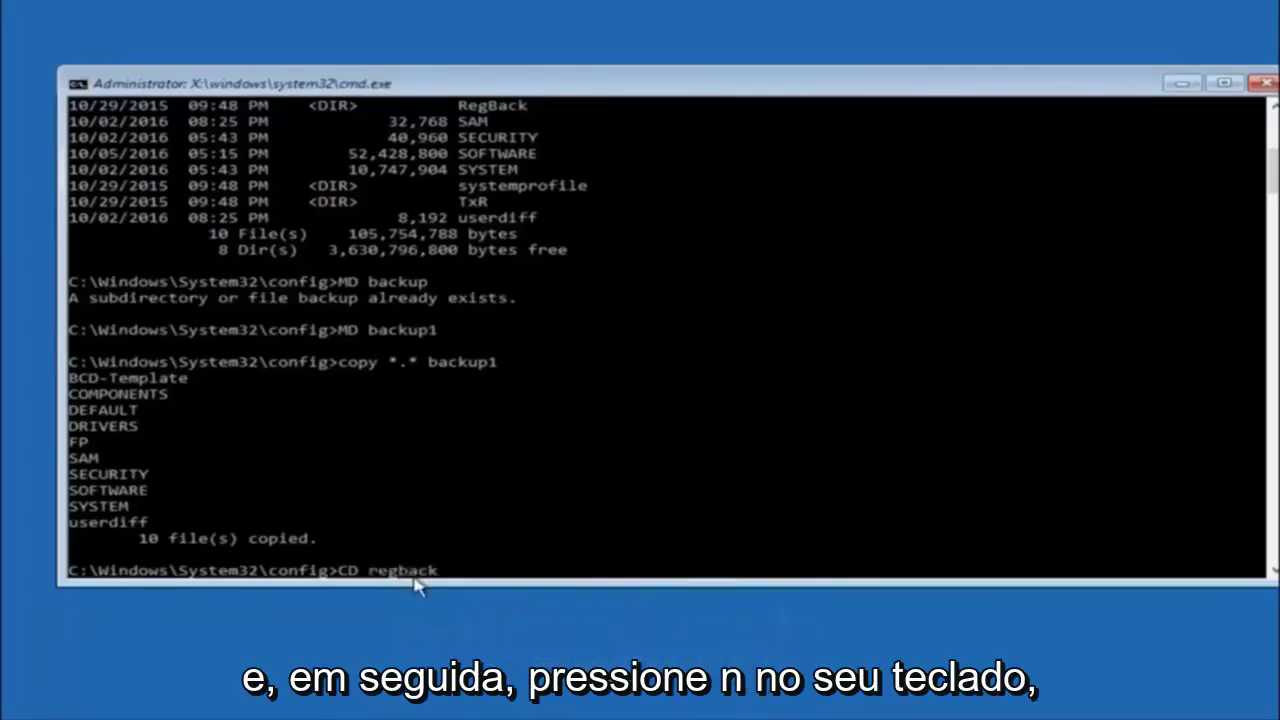
key("Return")
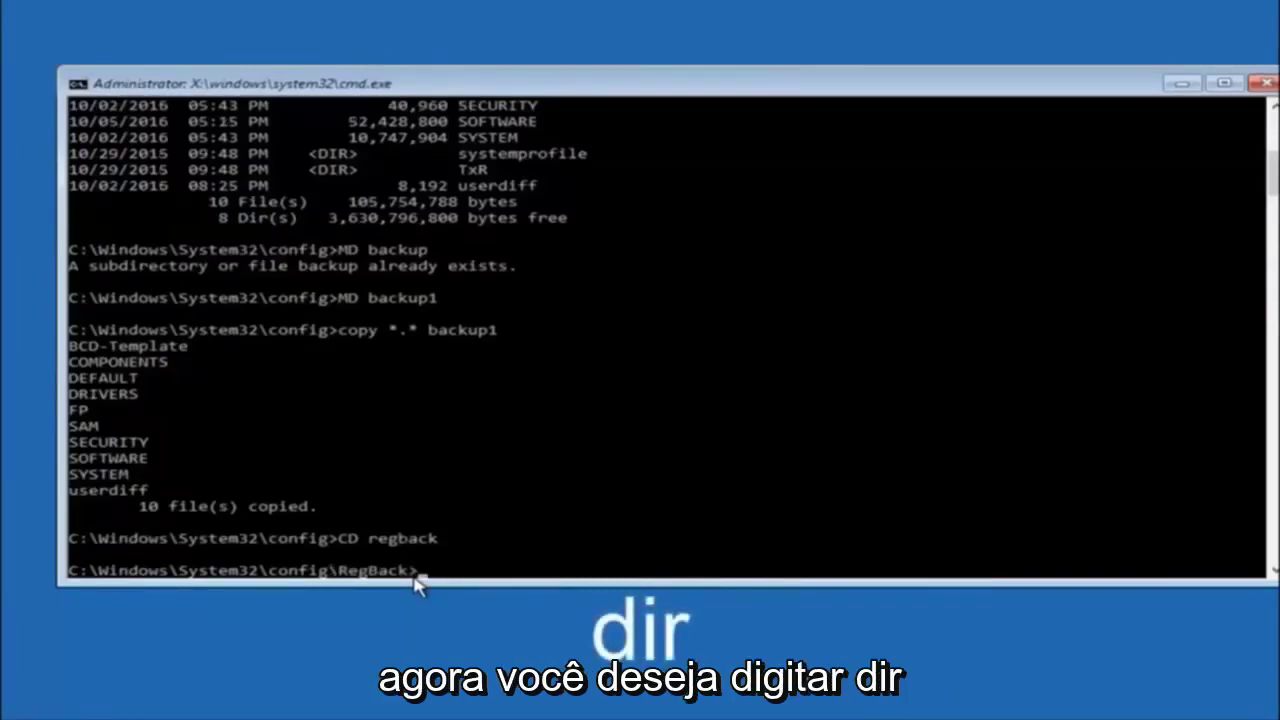
type("dir")
key("Return")
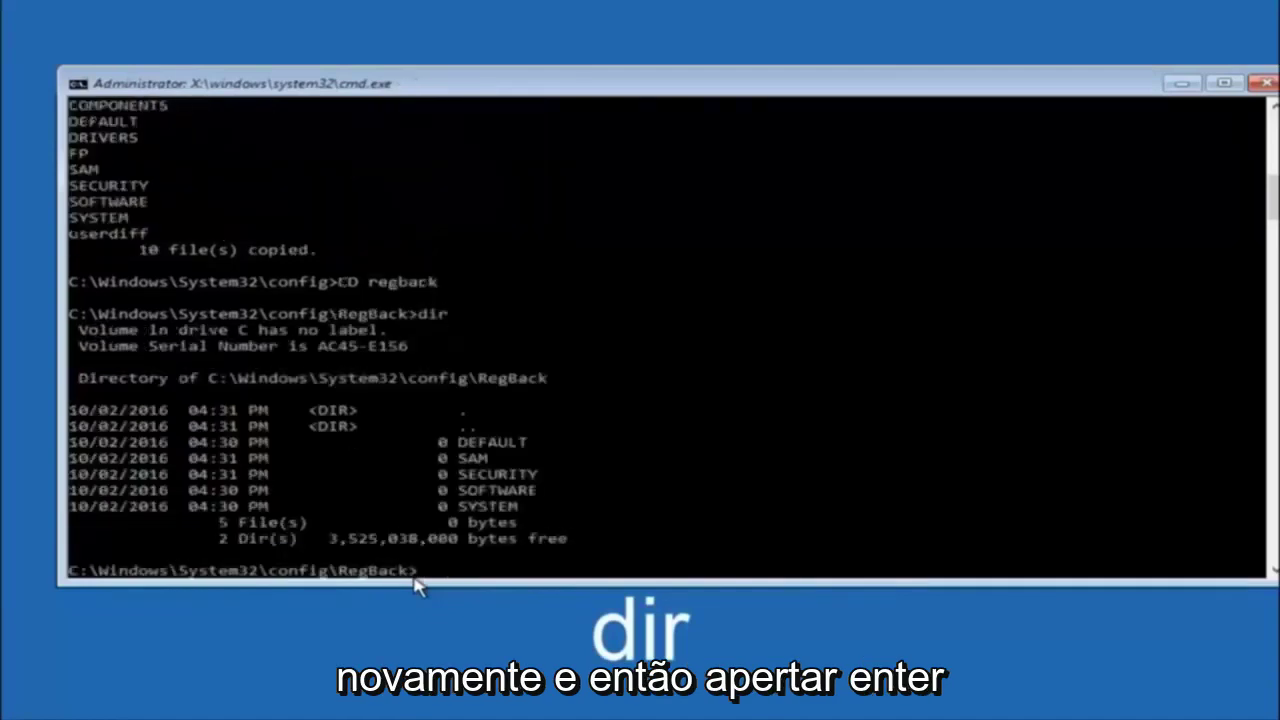
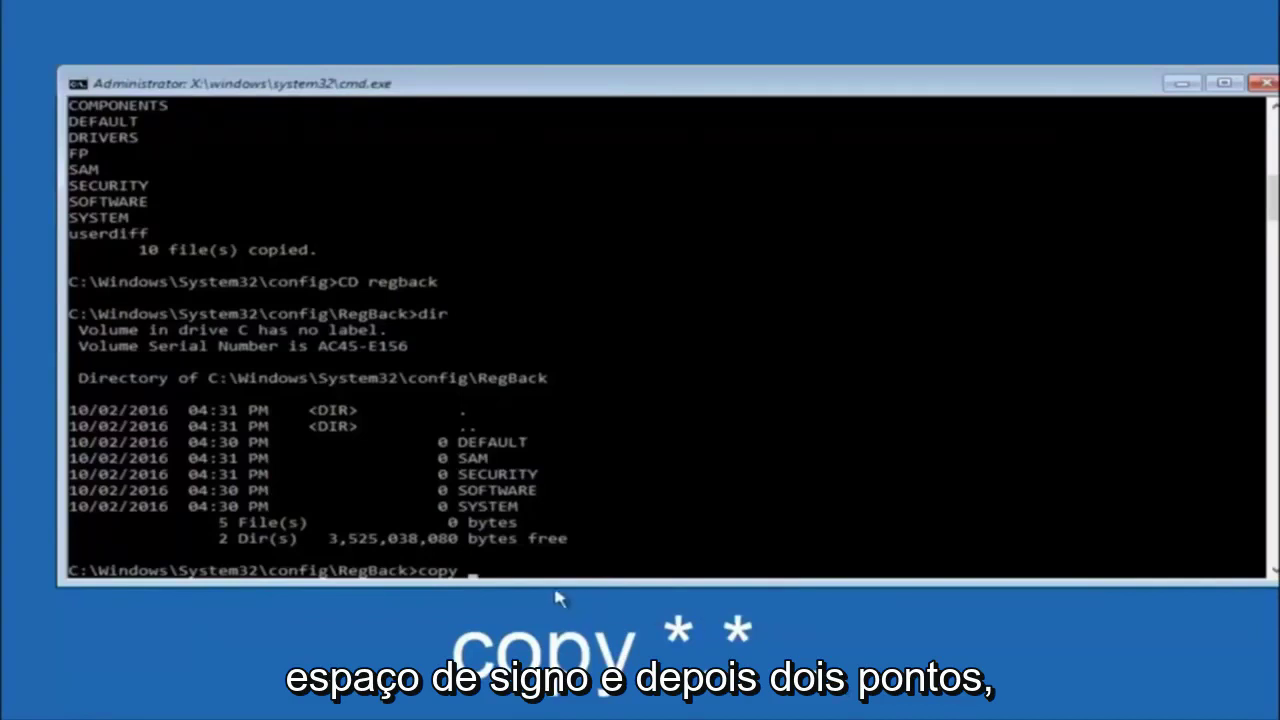
Step: Copy all RegBack files into the parent config folder with copy *.* .., overwriting all existing files, and close the Command Prompt
left_click(474, 572)
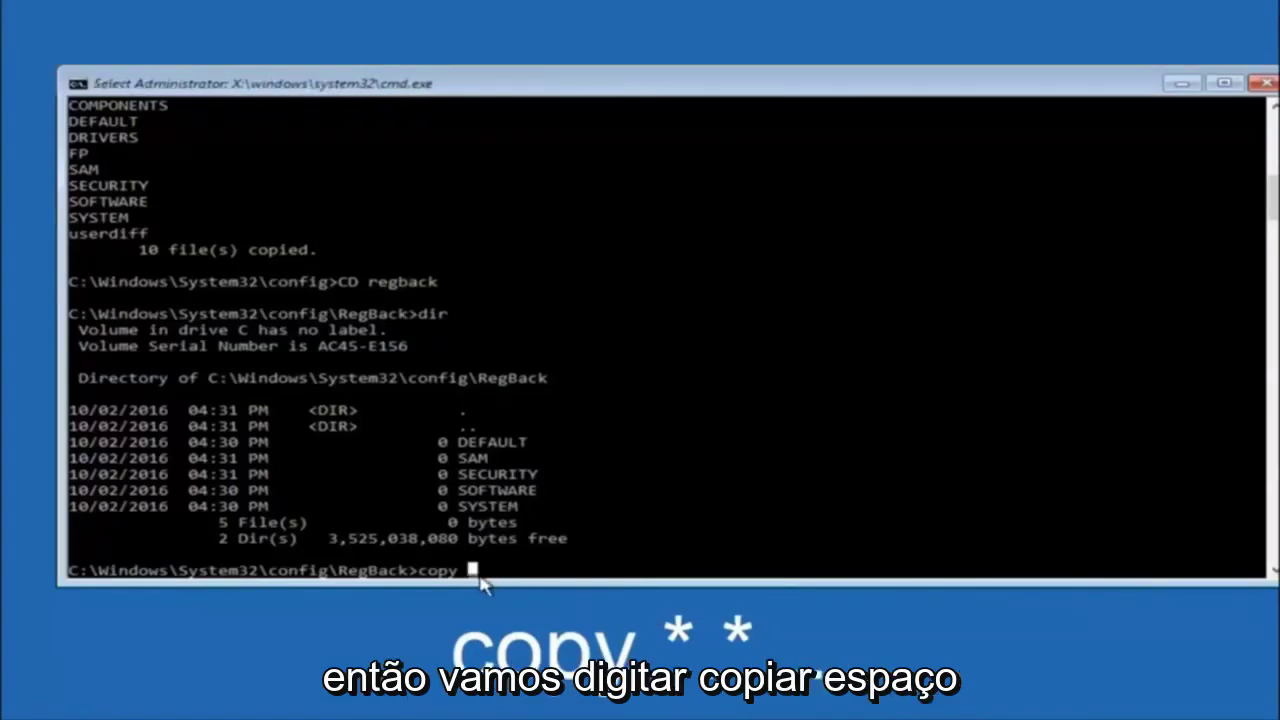
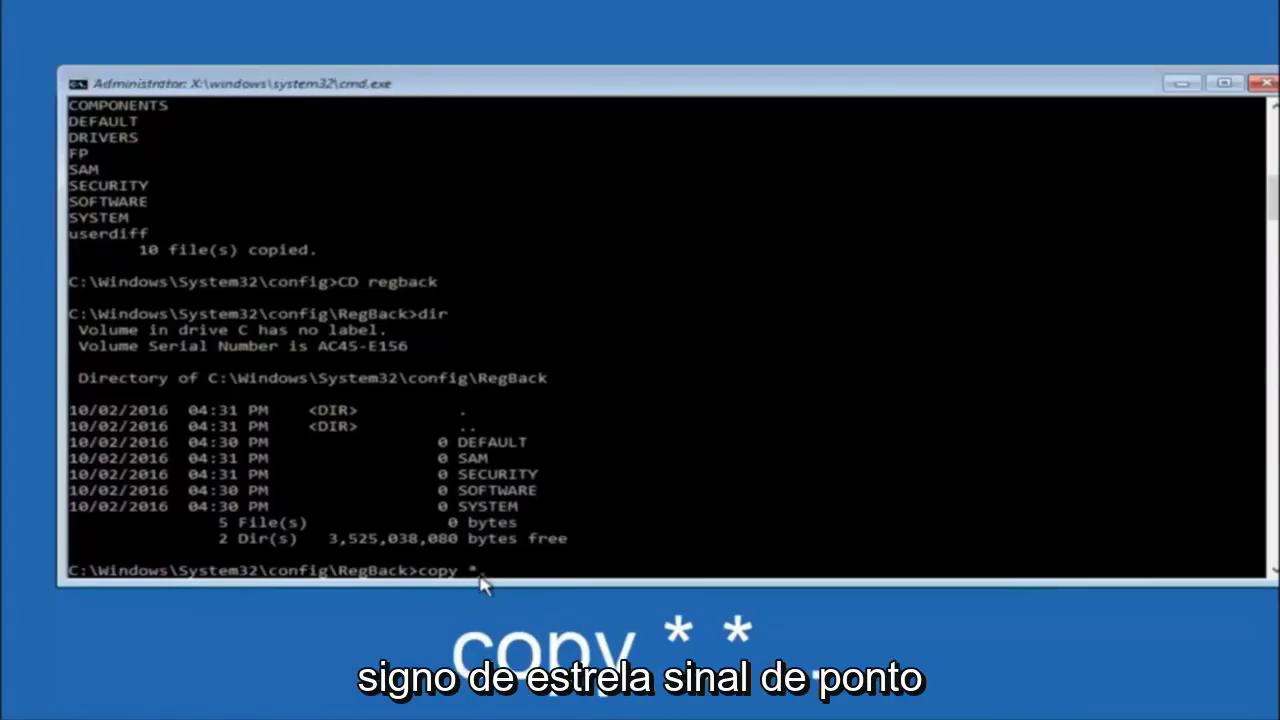
type(".*")
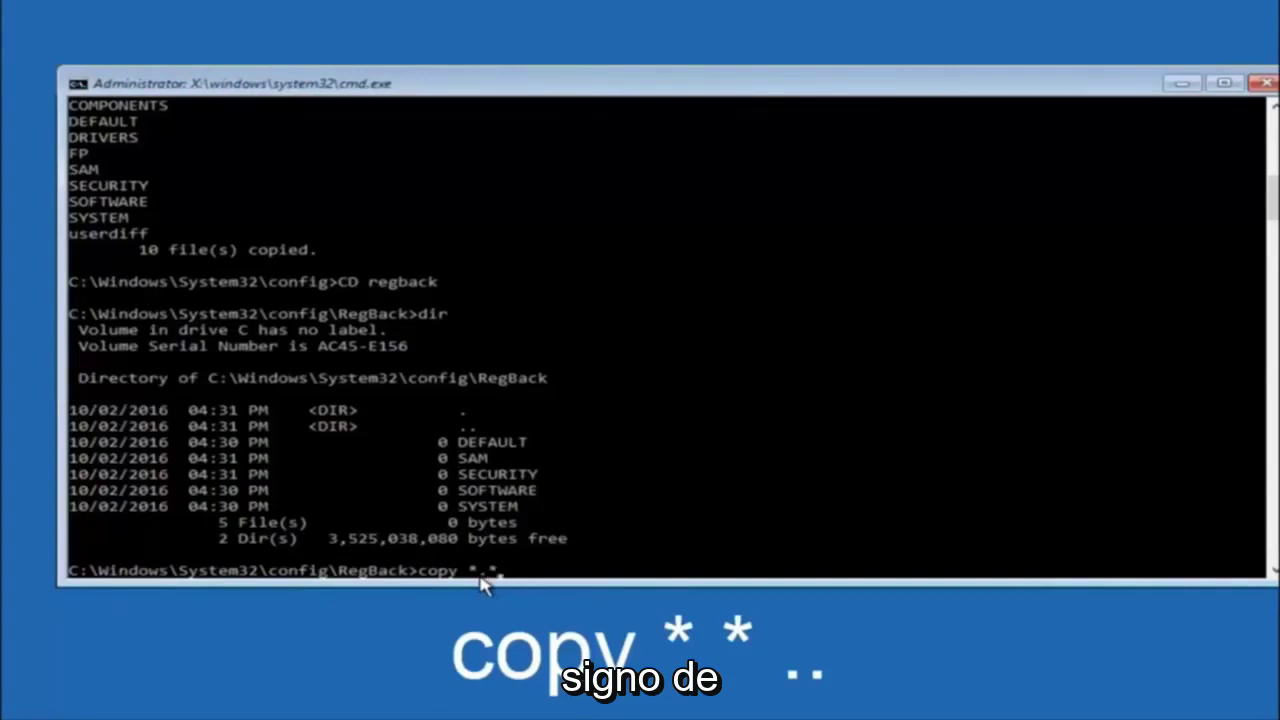
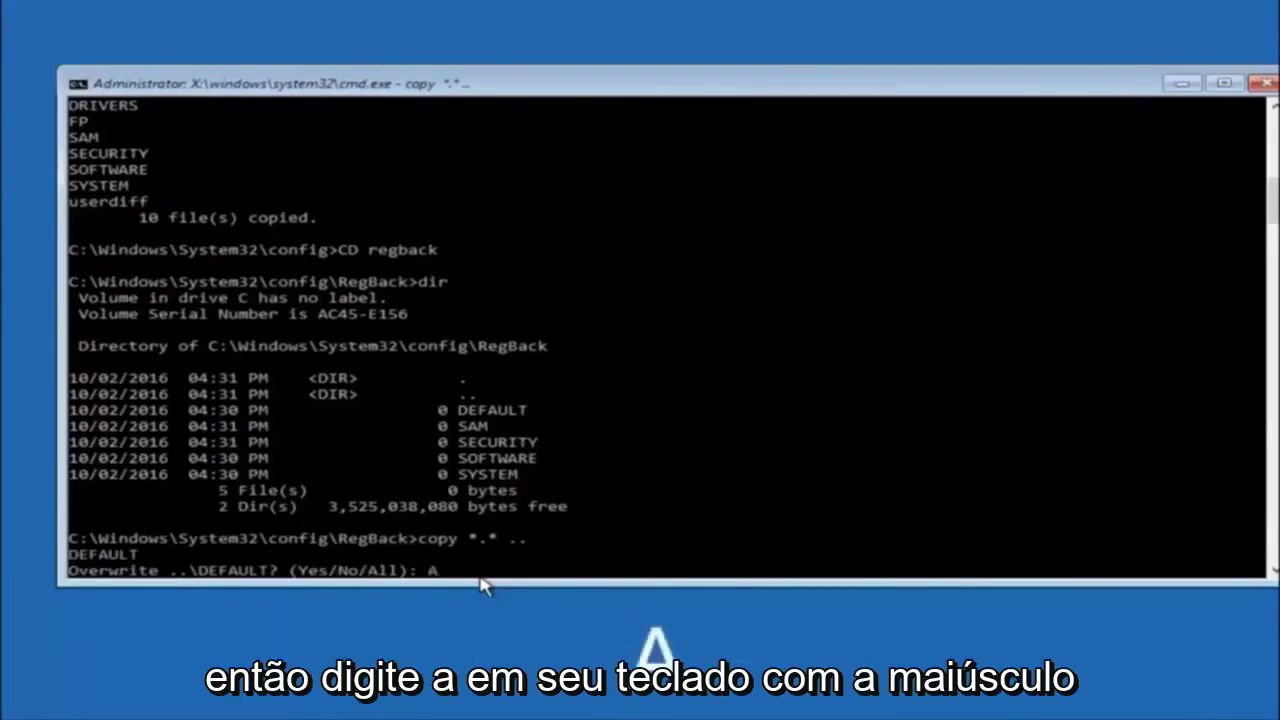
key("Return")
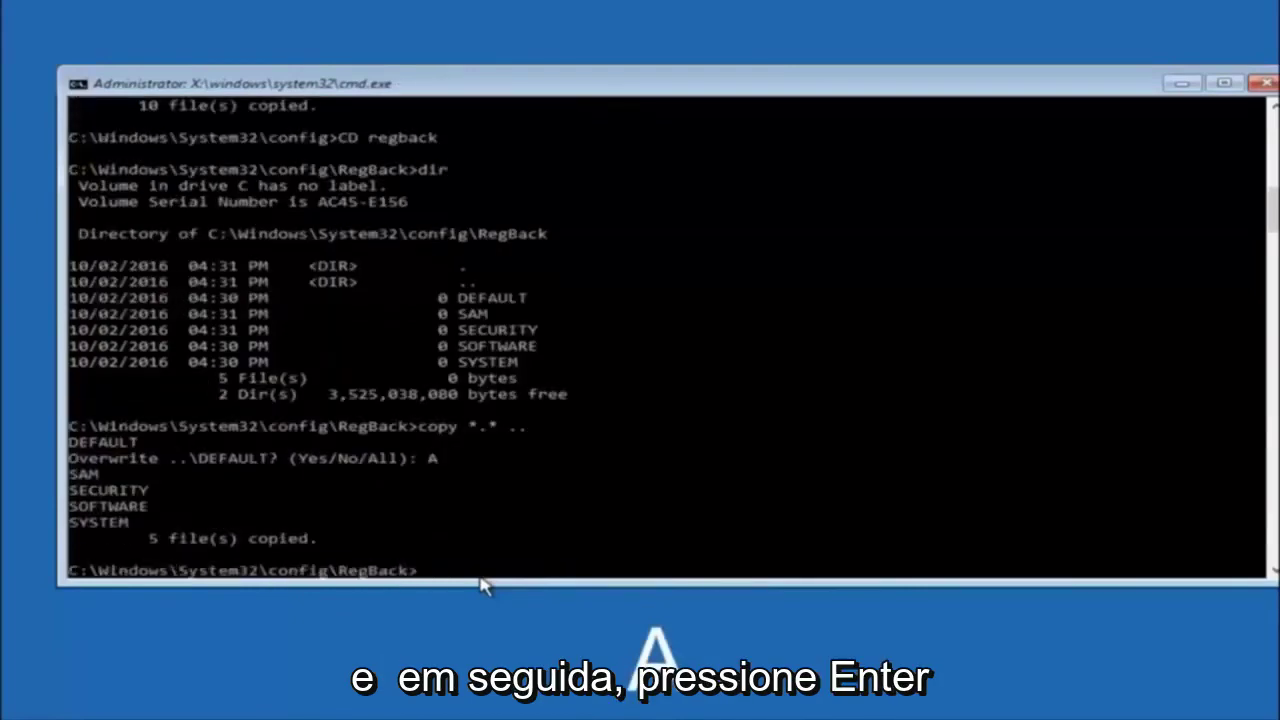
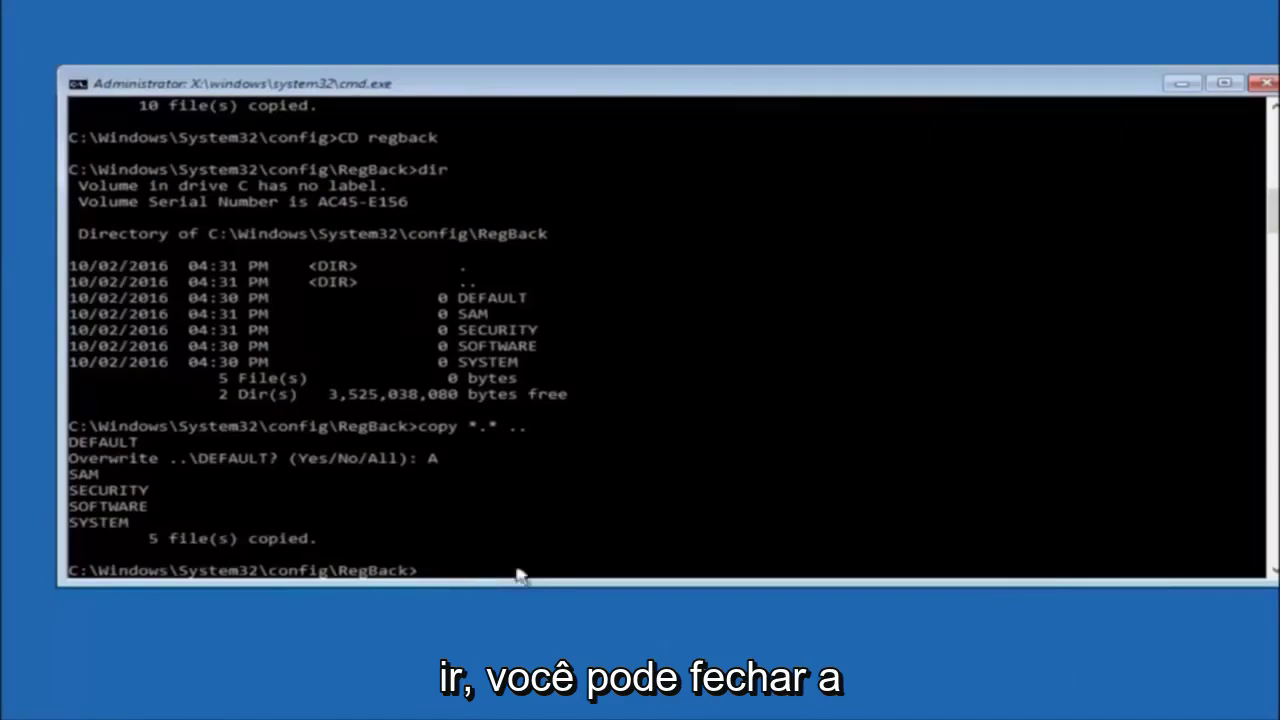
left_click(1264, 82)
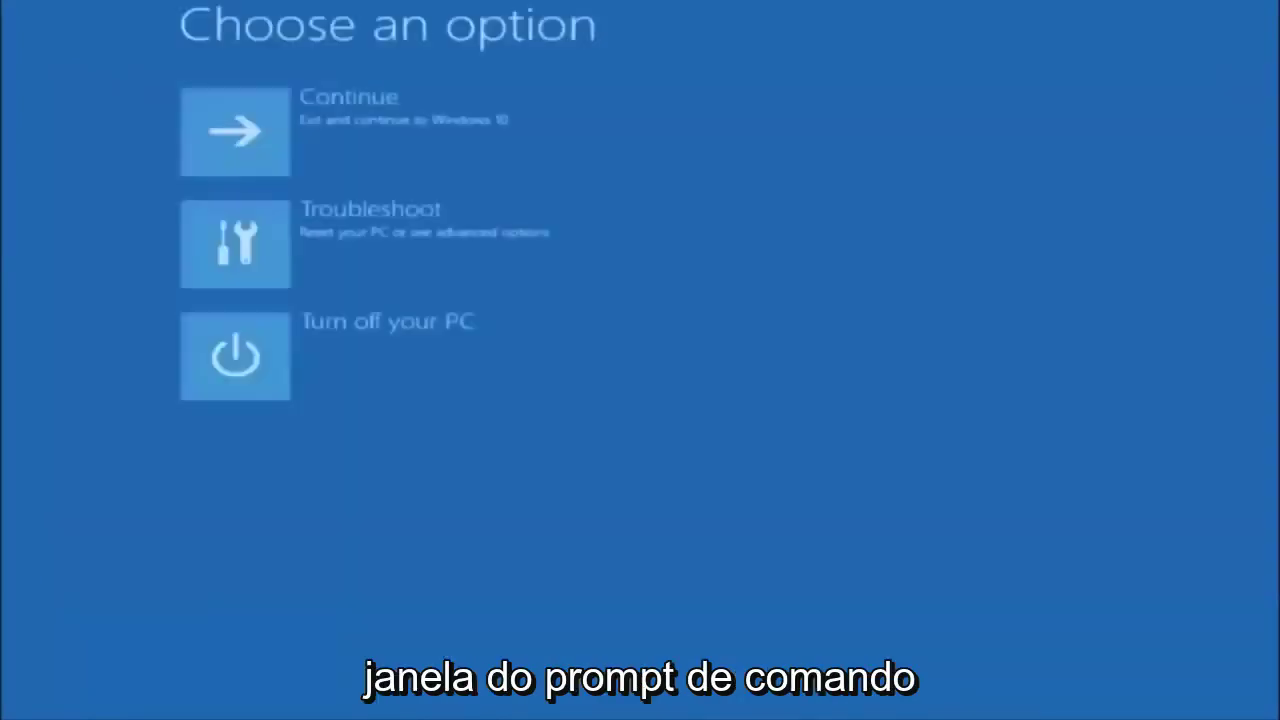